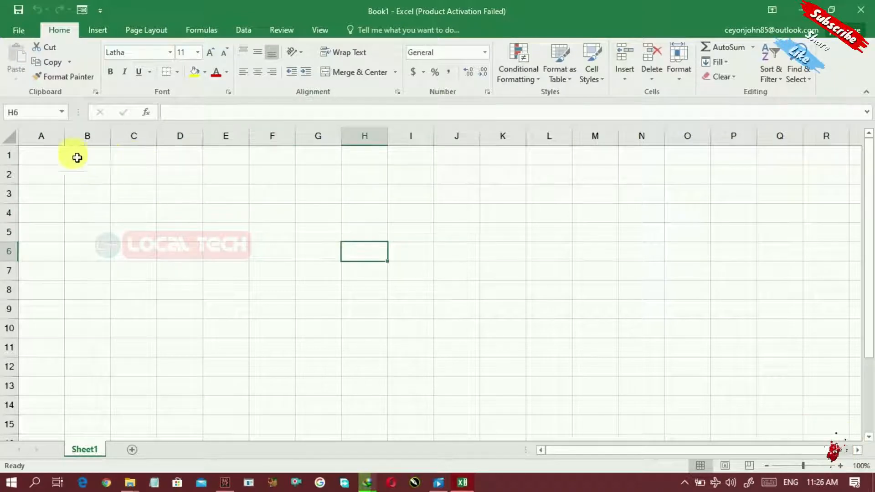
{"action": "left_click", "coordinate": [59, 142]}
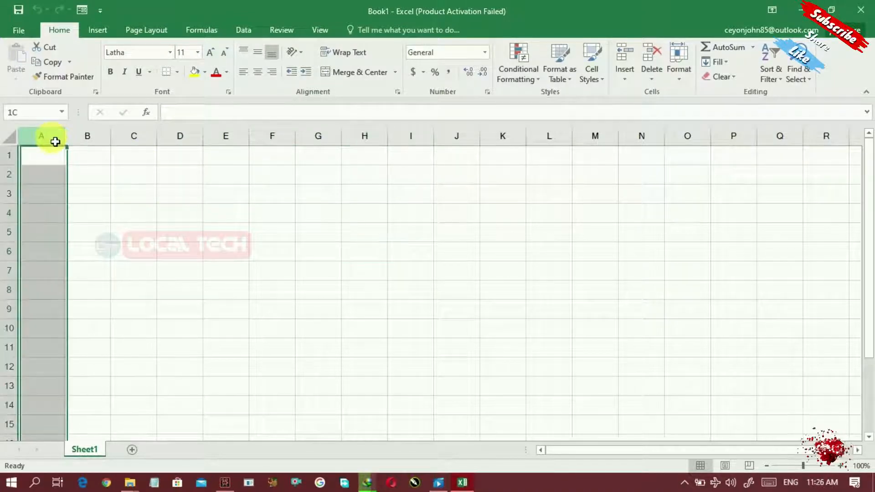
{"action": "left_click", "coordinate": [83, 141]}
{"action": "left_click", "coordinate": [140, 153]}
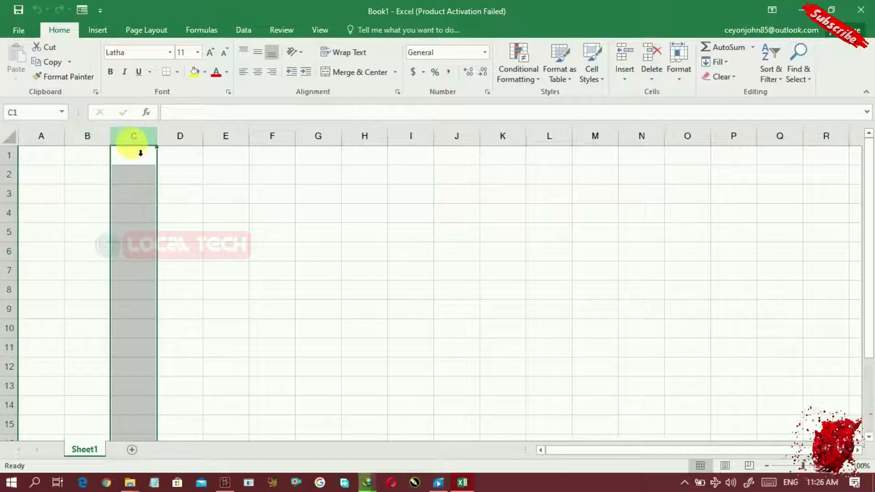
{"action": "left_click", "coordinate": [183, 143]}
{"action": "left_click", "coordinate": [237, 140]}
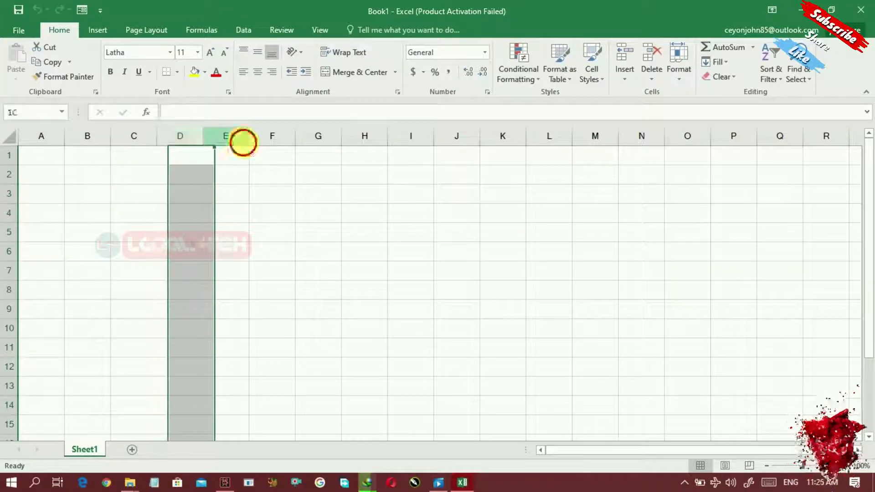
{"action": "left_click", "coordinate": [280, 149]}
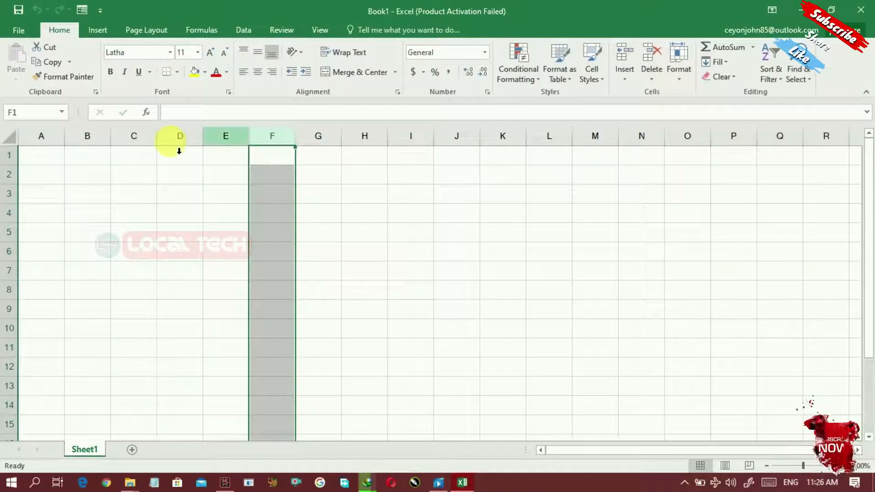
{"action": "left_click", "coordinate": [11, 156]}
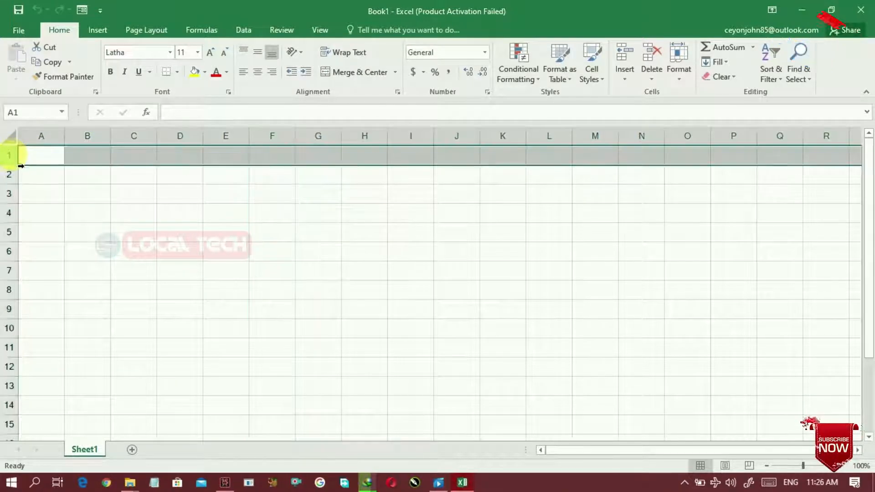
{"action": "left_click", "coordinate": [12, 175]}
{"action": "left_click", "coordinate": [12, 194]}
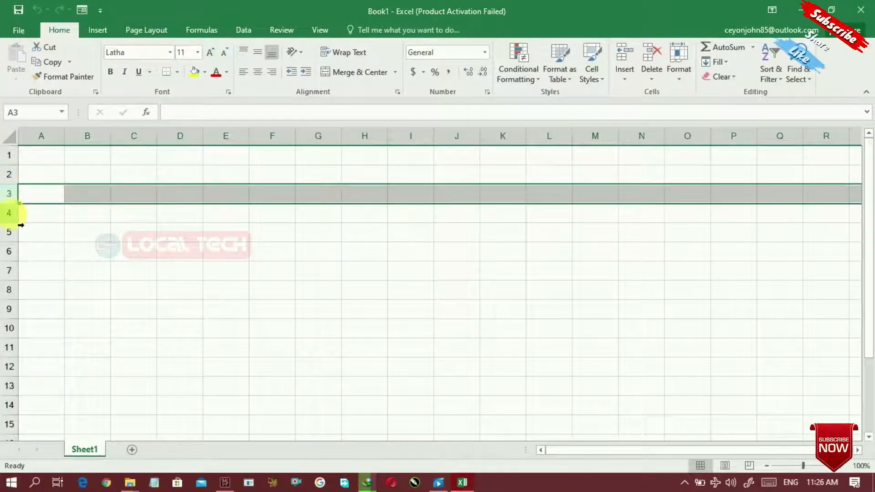
{"action": "left_click", "coordinate": [11, 213]}
{"action": "left_click", "coordinate": [14, 233]}
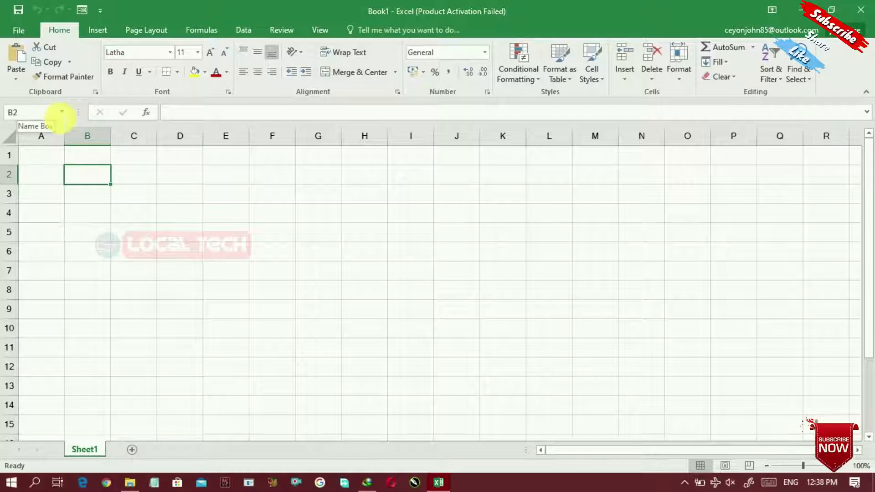
Enter sample text beginning 'fe' in cell B2 and commit it
{"action": "double_click", "coordinate": [94, 178]}
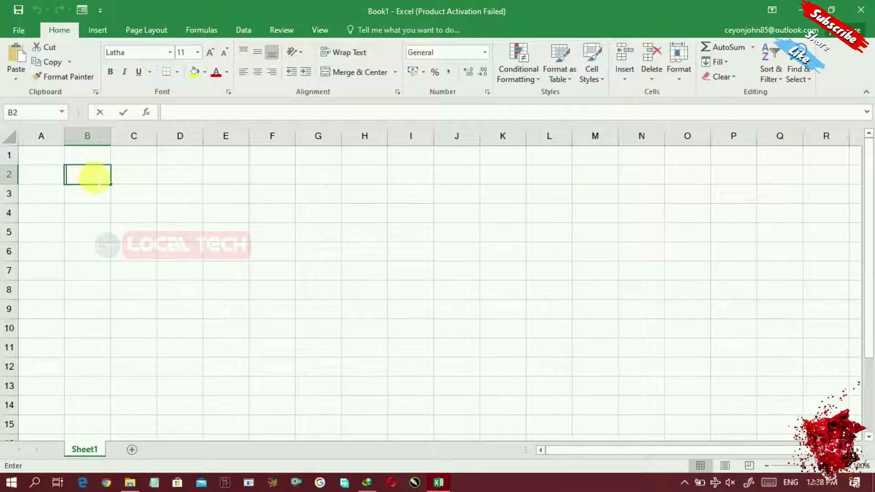
{"action": "type", "text": "fepemfpoew"}
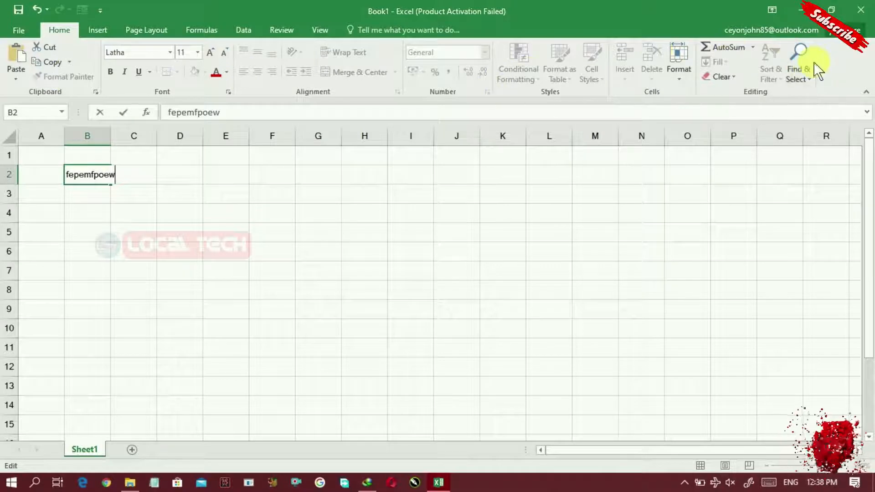
{"action": "left_click", "coordinate": [133, 213]}
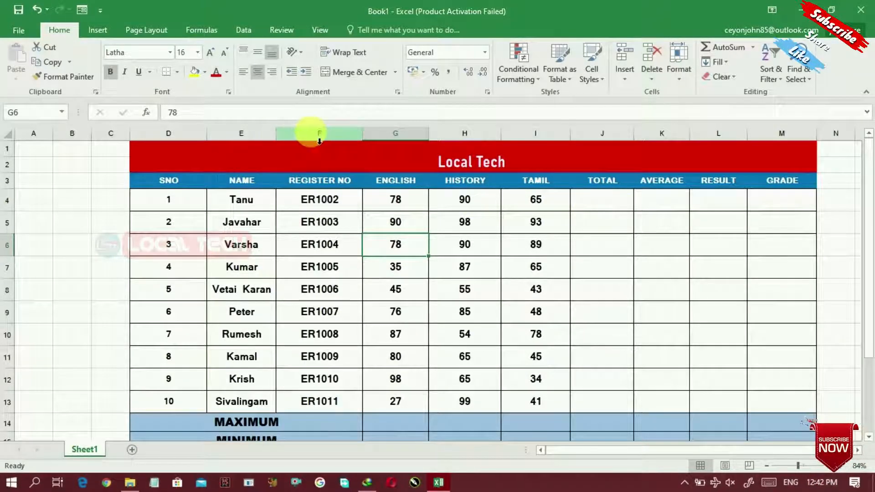
Practise selecting columns F, H and rows 4–6, then open Insert options for the ENGLISH column G
{"action": "left_click", "coordinate": [319, 134]}
{"action": "left_click_drag", "start_coordinate": [363, 130], "coordinate": [396, 132]}
{"action": "left_click", "coordinate": [464, 133]}
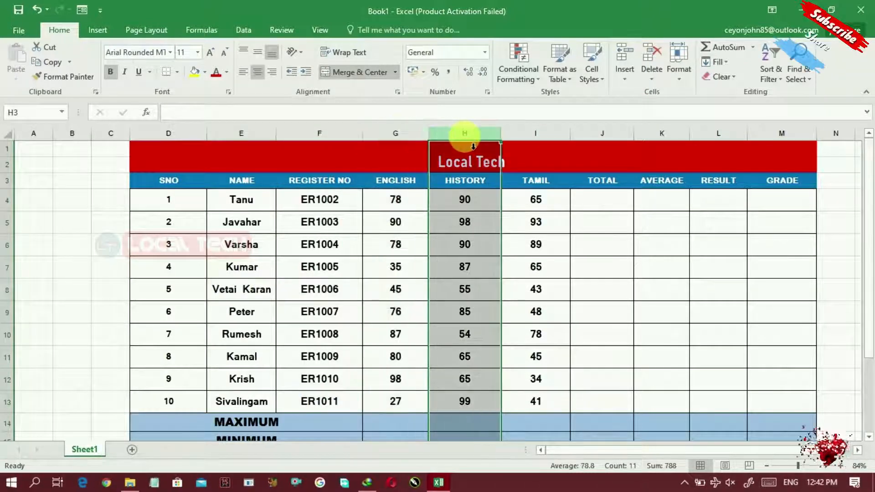
{"action": "left_click", "coordinate": [8, 202]}
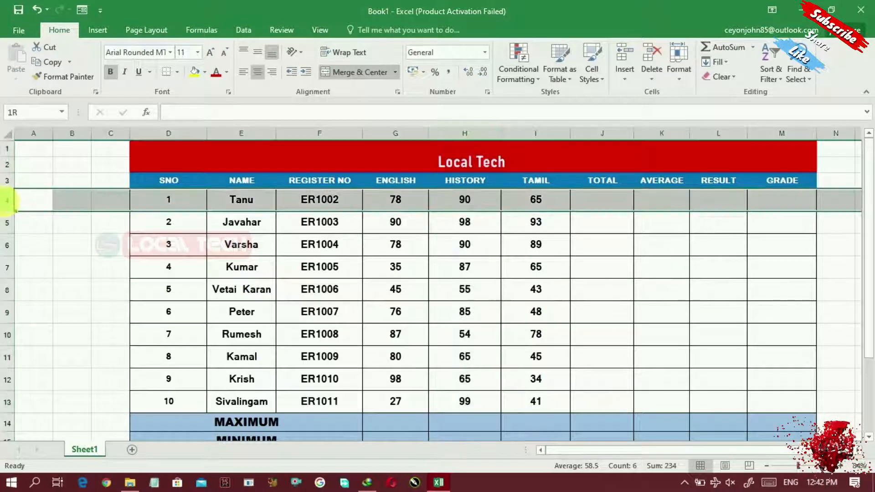
{"action": "left_click", "coordinate": [8, 222]}
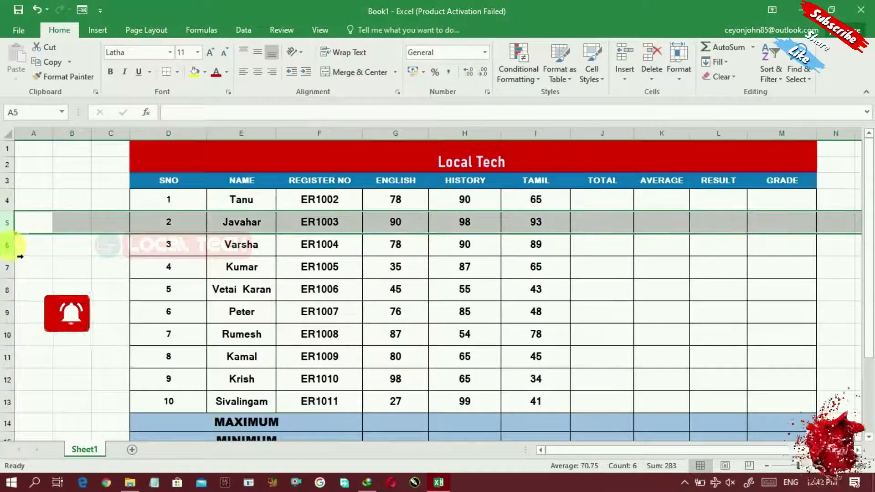
{"action": "left_click", "coordinate": [8, 246]}
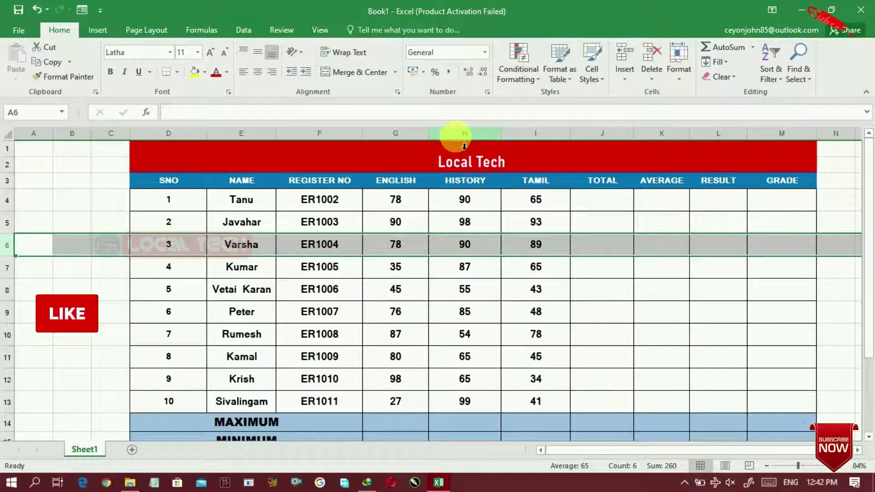
{"action": "left_click", "coordinate": [416, 142]}
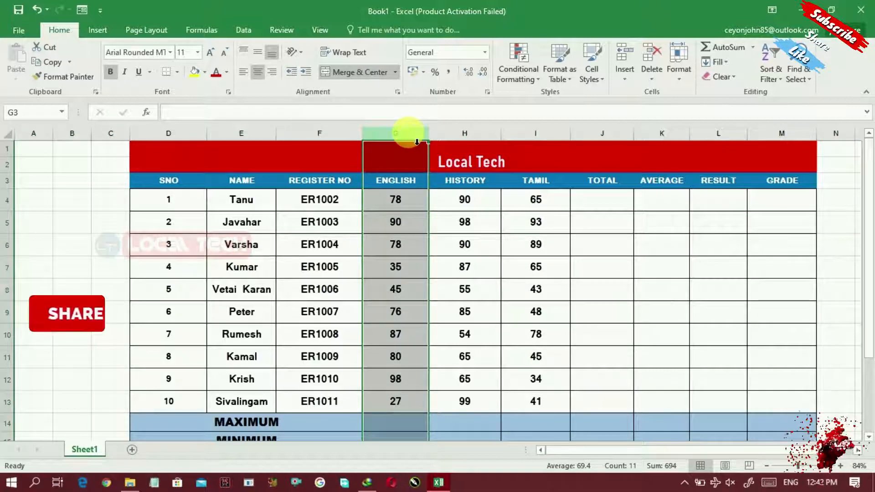
{"action": "left_click", "coordinate": [628, 81]}
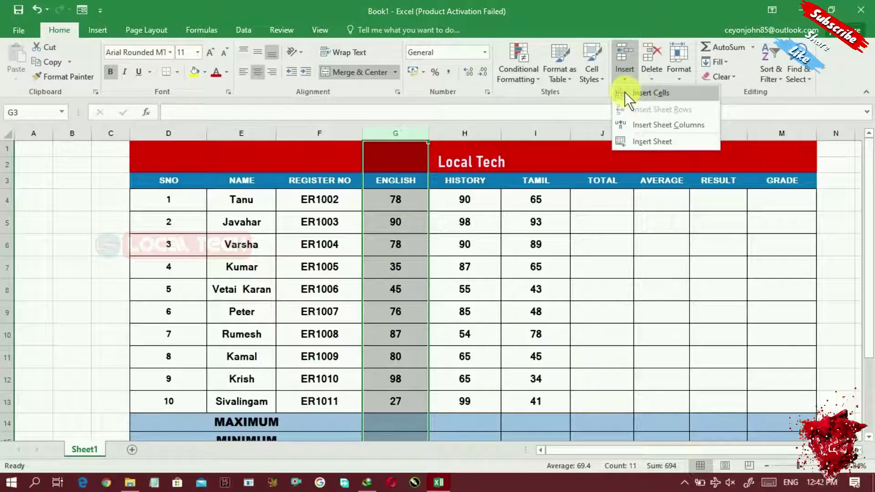
{"action": "left_click", "coordinate": [624, 65]}
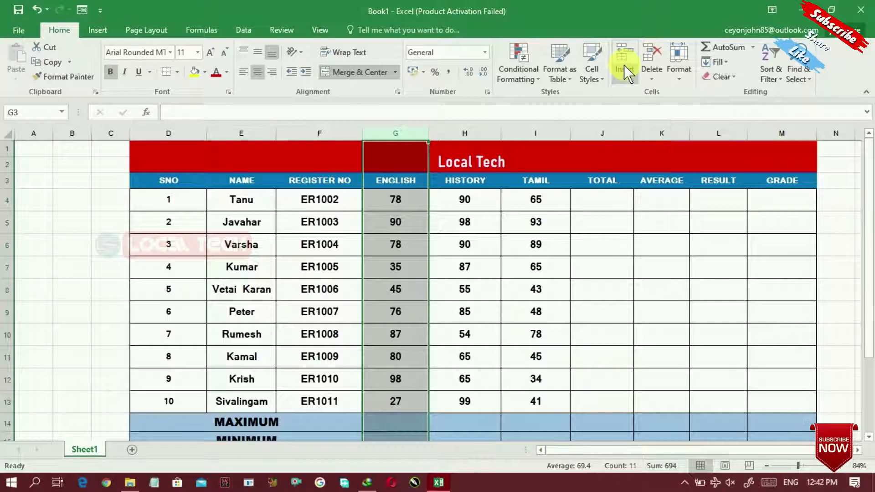
{"action": "left_click", "coordinate": [625, 64]}
{"action": "left_click", "coordinate": [622, 58]}
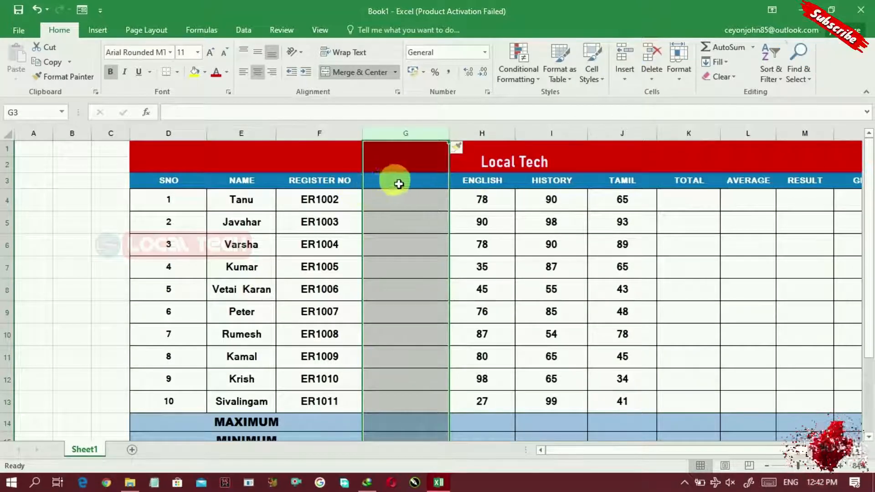
{"action": "left_click", "coordinate": [9, 246]}
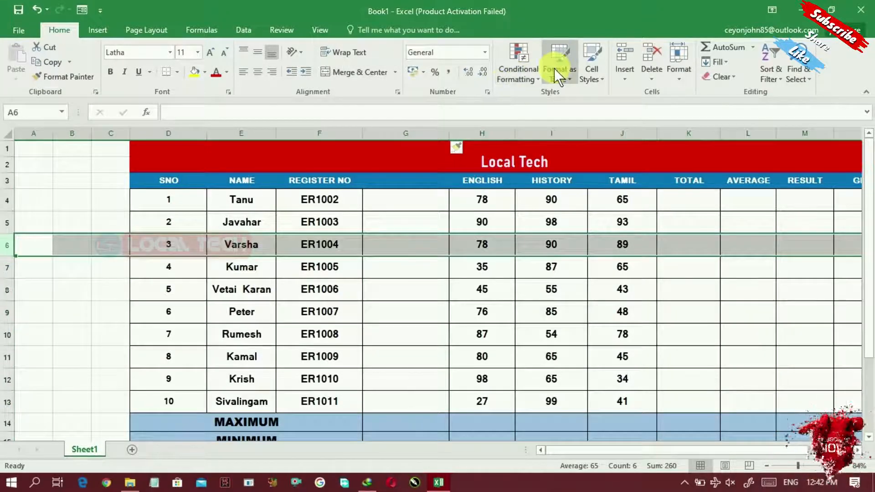
{"action": "left_click", "coordinate": [621, 57]}
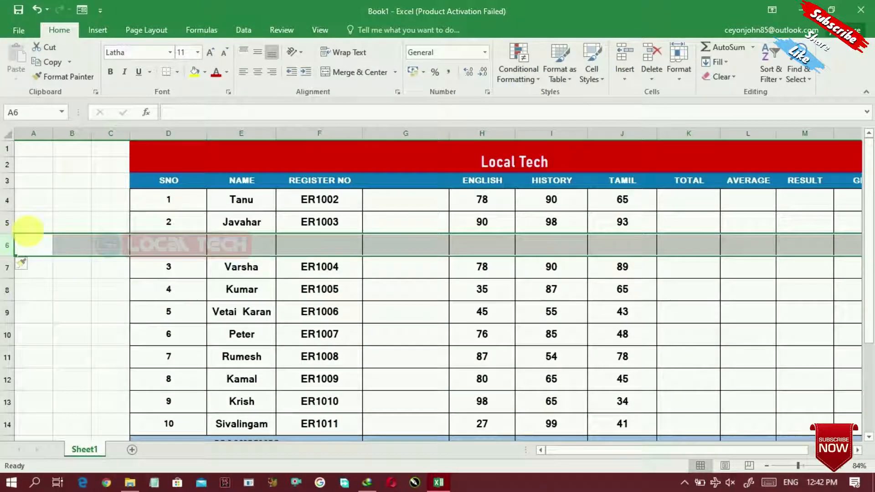
{"action": "left_click", "coordinate": [37, 10]}
{"action": "left_click", "coordinate": [37, 9]}
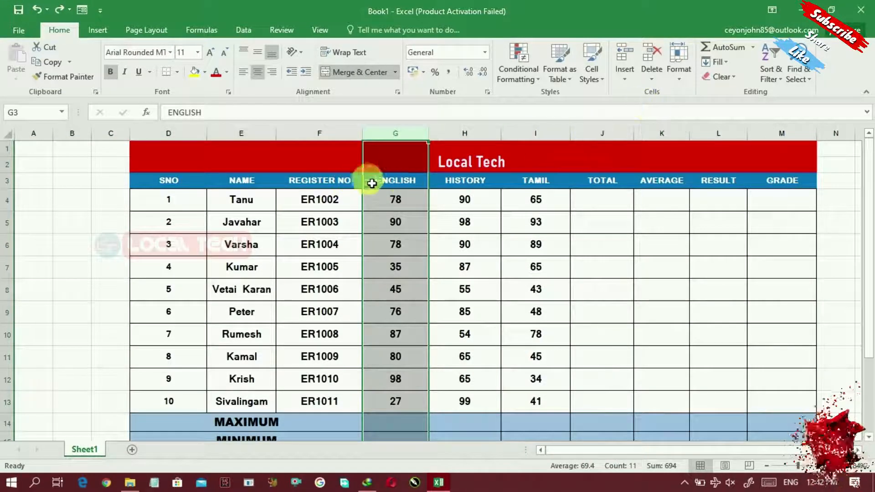
{"action": "left_click", "coordinate": [655, 58]}
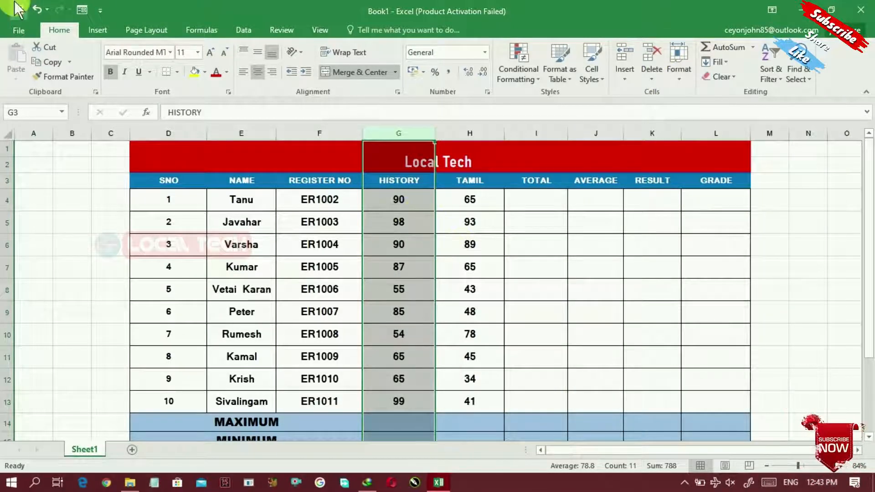
{"action": "left_click", "coordinate": [36, 9]}
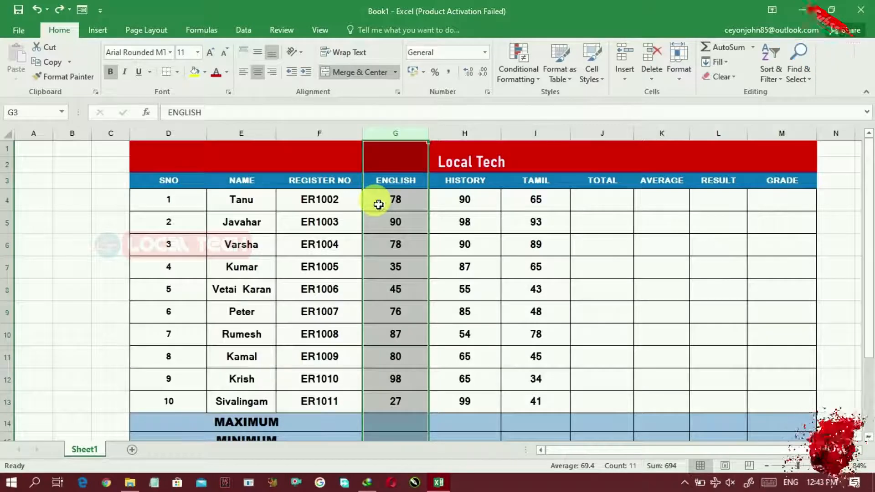
Rename Sheet1 to 'CLASS MARKS SHEET'
{"action": "right_click", "coordinate": [85, 456]}
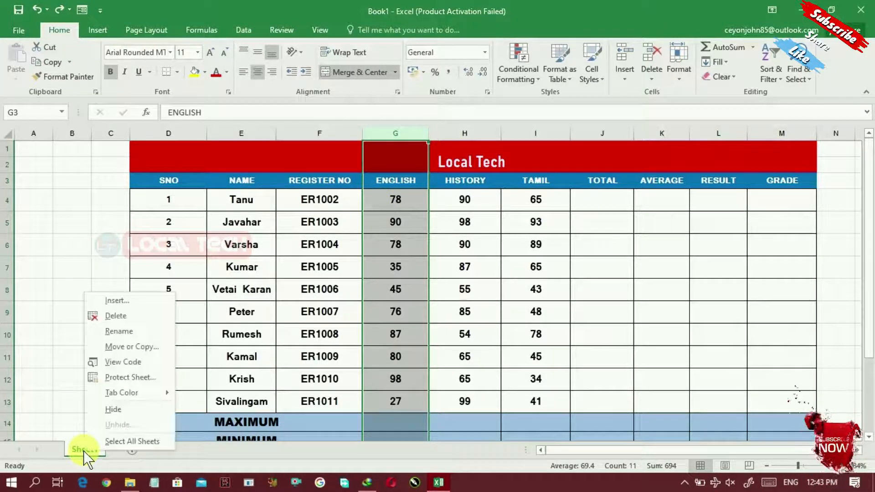
{"action": "left_click", "coordinate": [135, 331]}
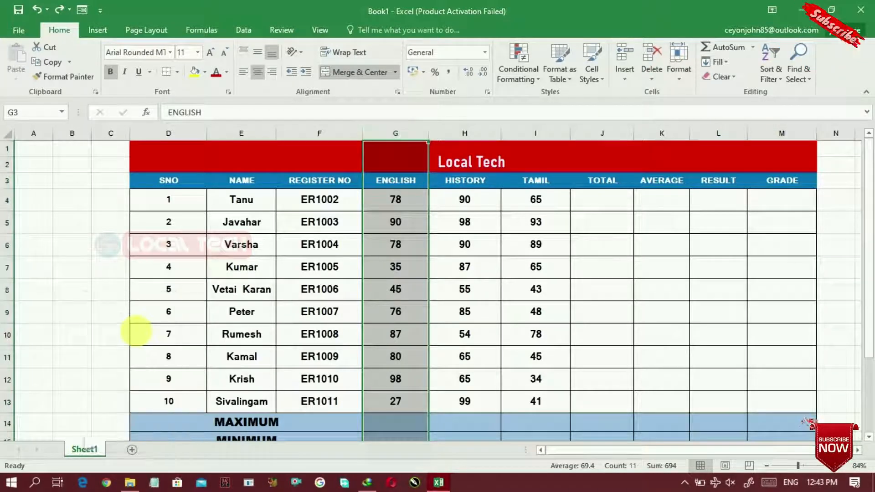
{"action": "key", "text": "BackSpace"}
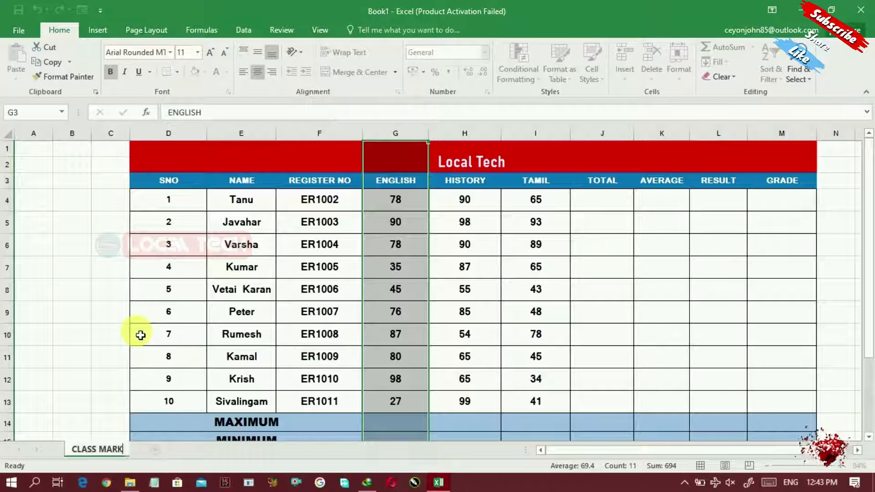
{"action": "type", "text": "CLASS MARKS SHEET"}
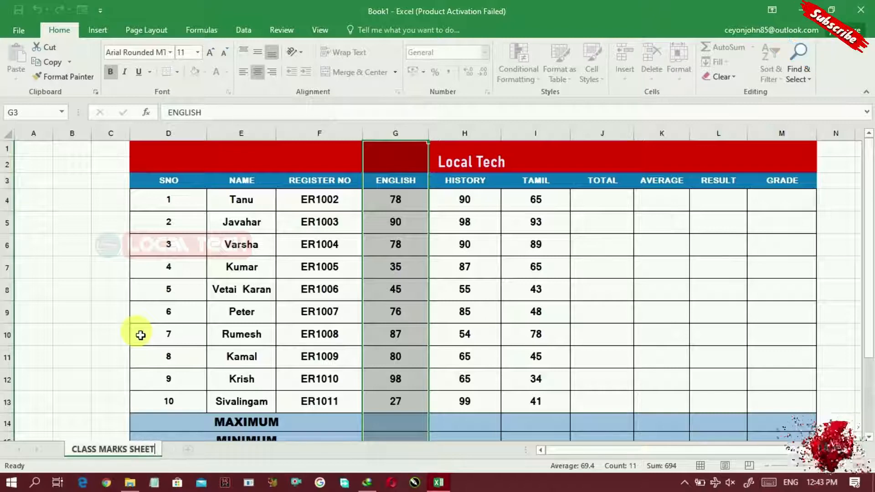
{"action": "key", "text": "Return"}
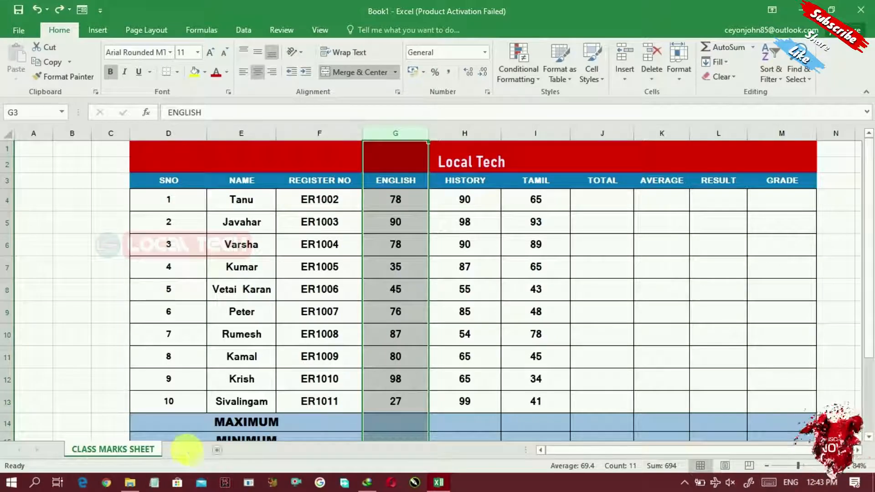
Add a new Sheet2 and switch between it and CLASS MARKS SHEET, selecting B2 on Sheet2
{"action": "left_click", "coordinate": [217, 449]}
{"action": "left_click", "coordinate": [144, 451]}
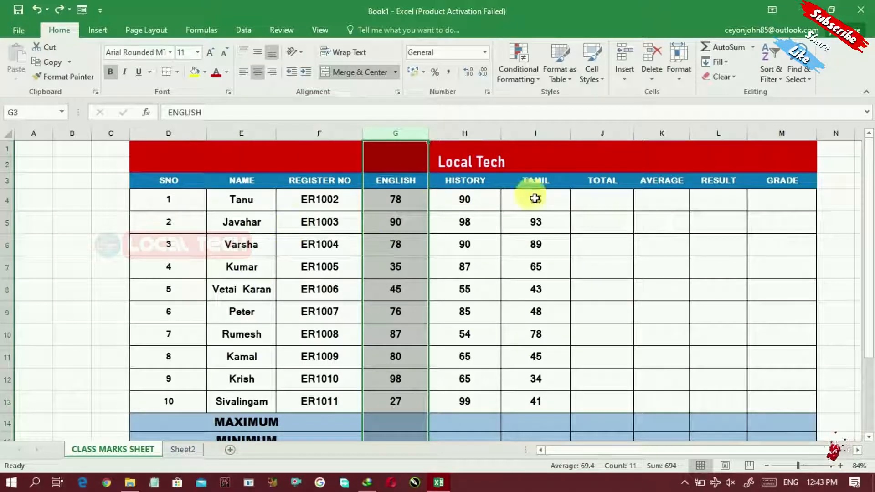
{"action": "left_click", "coordinate": [307, 204]}
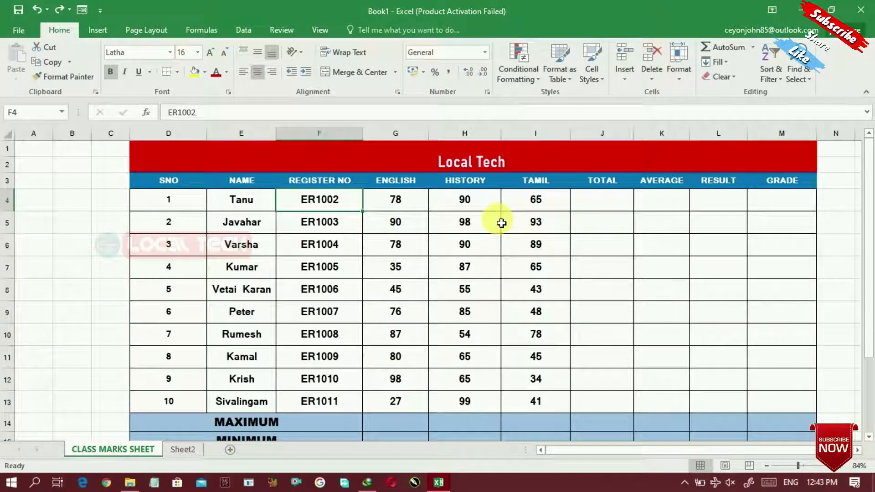
{"action": "left_click", "coordinate": [185, 450]}
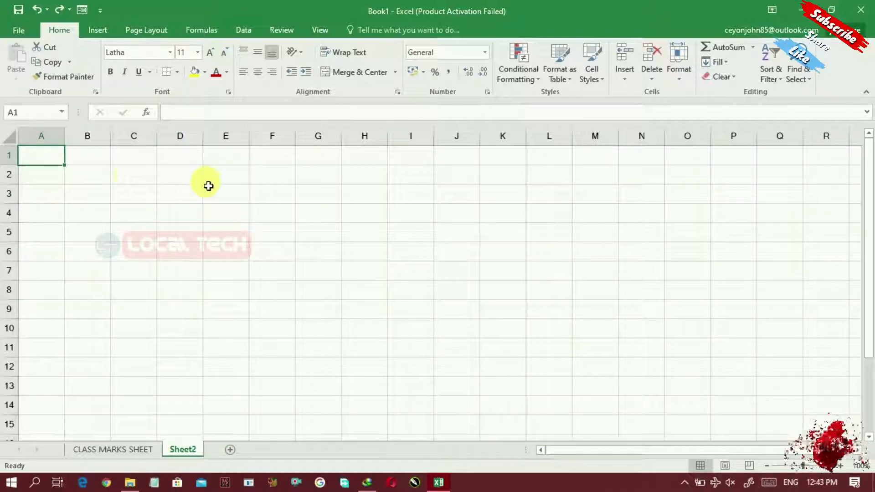
{"action": "left_click", "coordinate": [80, 182]}
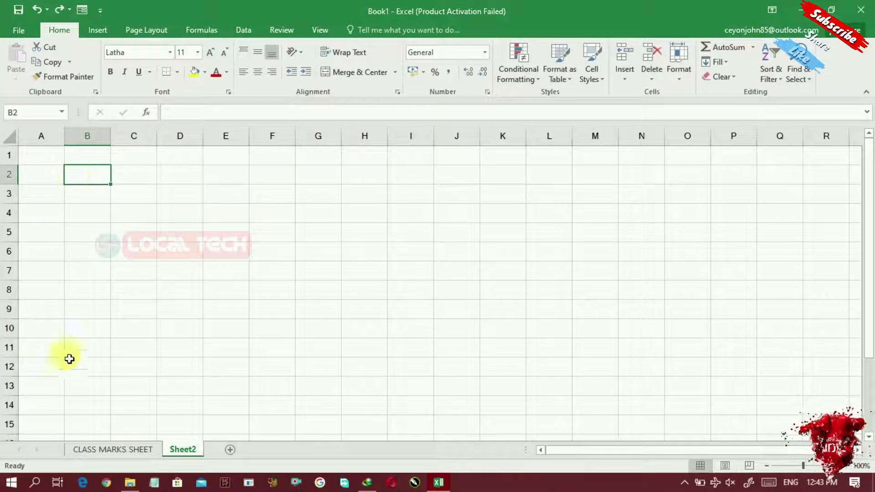
{"action": "left_click", "coordinate": [93, 450]}
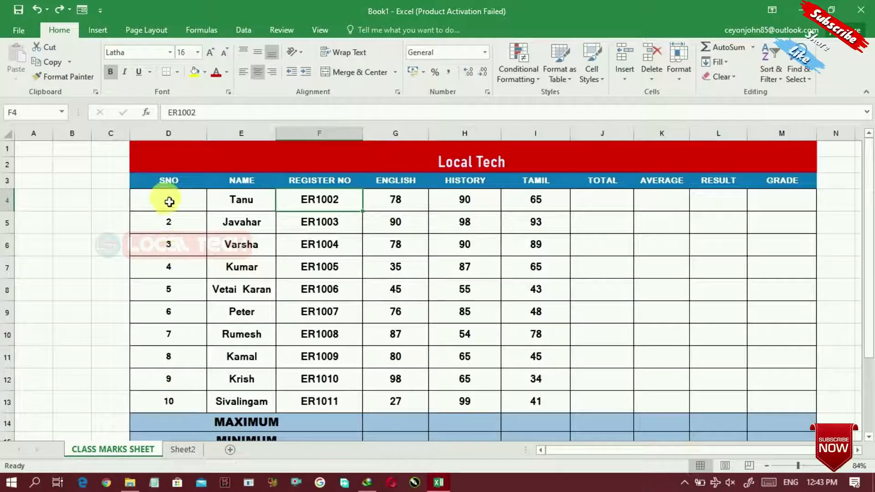
{"action": "left_click", "coordinate": [182, 449]}
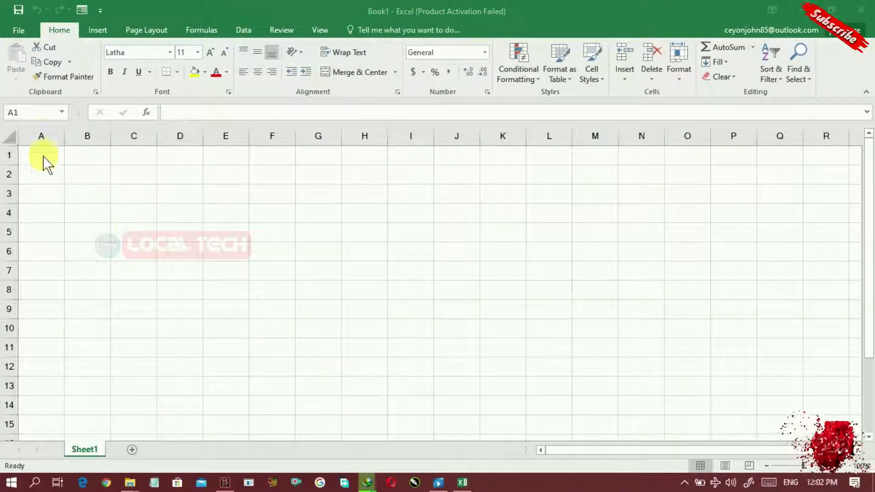
Enter 1 in A1 and fill it down column A as a counting series, not repeated 1s
{"action": "left_click", "coordinate": [40, 156]}
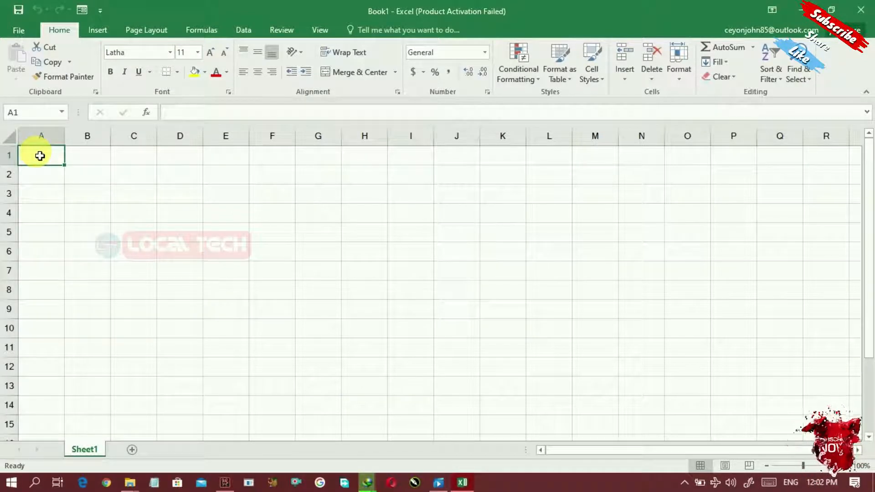
{"action": "type", "text": "1"}
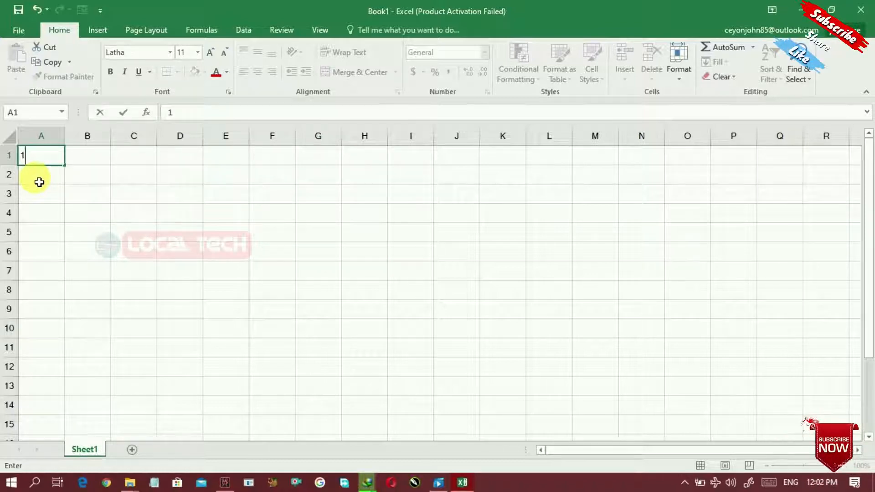
{"action": "left_click", "coordinate": [68, 171]}
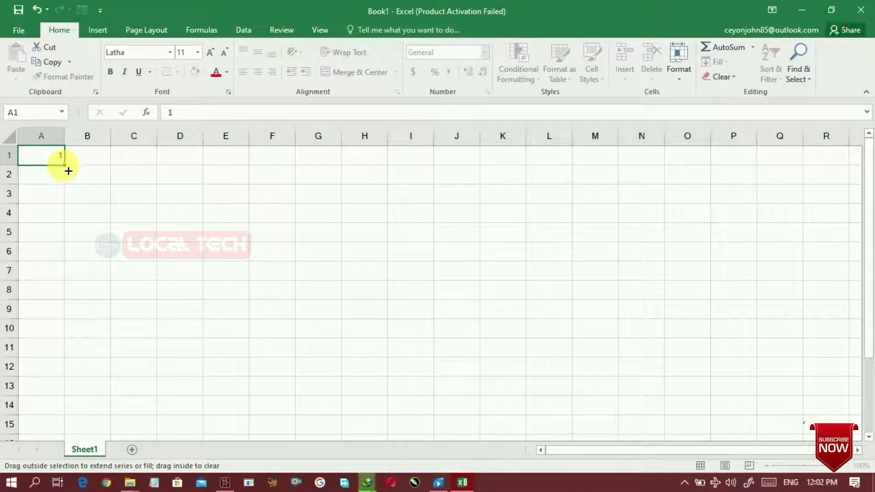
{"action": "left_click_drag", "start_coordinate": [69, 171], "coordinate": [69, 381]}
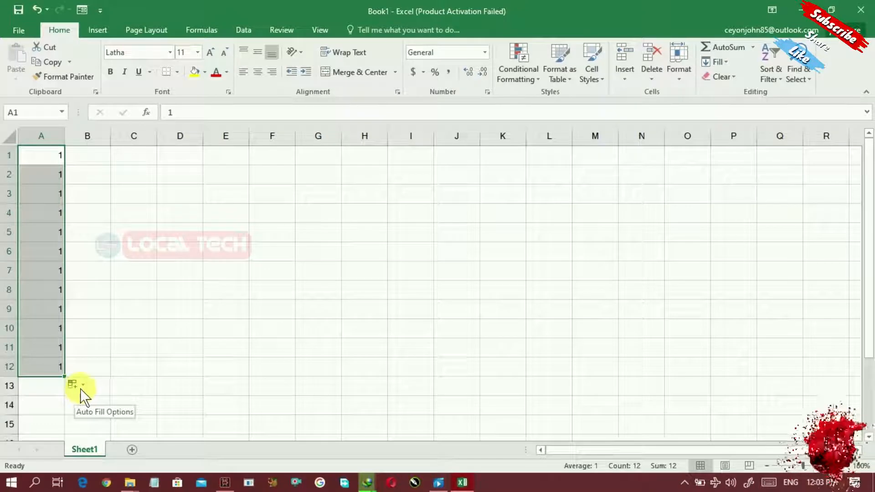
{"action": "left_click", "coordinate": [83, 387]}
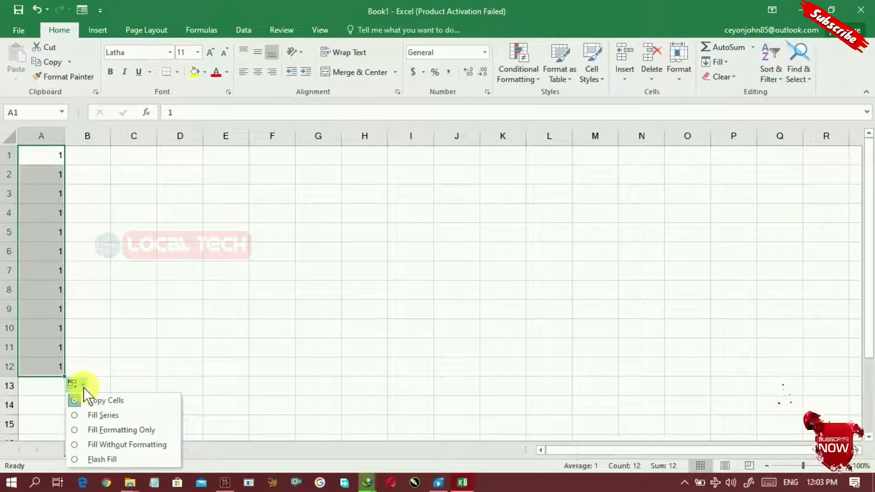
{"action": "left_click", "coordinate": [103, 415]}
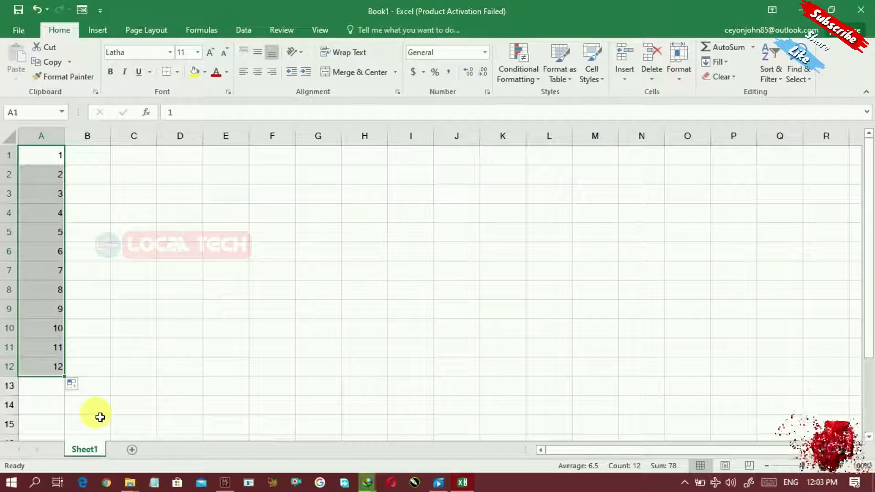
{"action": "left_click_drag", "start_coordinate": [50, 155], "coordinate": [377, 149]}
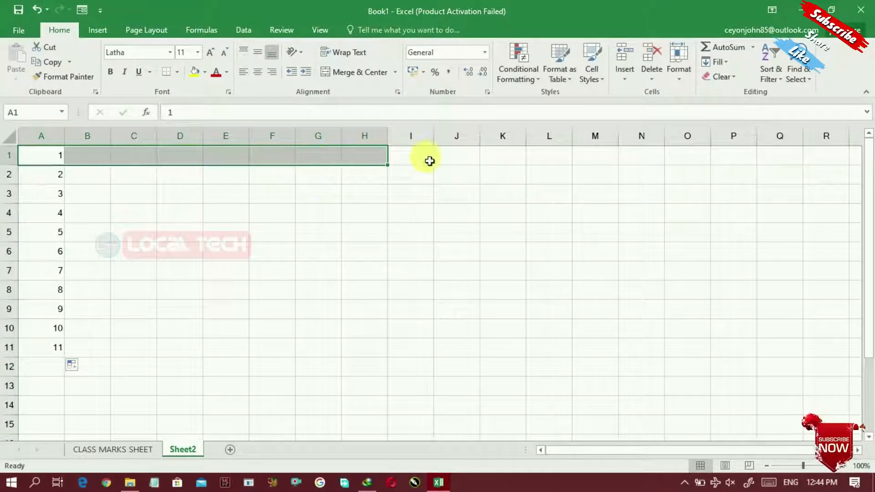
Fill A1's 1 across row 1 to I1 as a series counting 1 through 9
{"action": "left_click", "coordinate": [74, 179]}
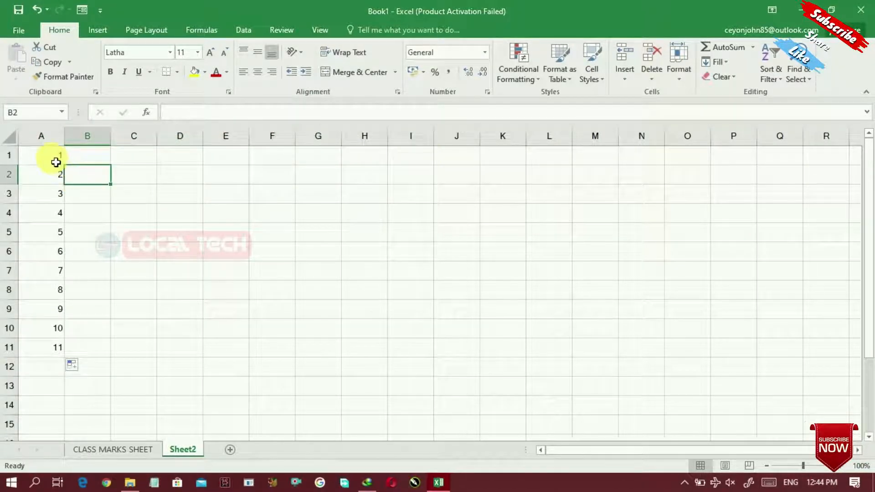
{"action": "left_click", "coordinate": [55, 162]}
{"action": "left_click_drag", "start_coordinate": [66, 166], "coordinate": [455, 163]}
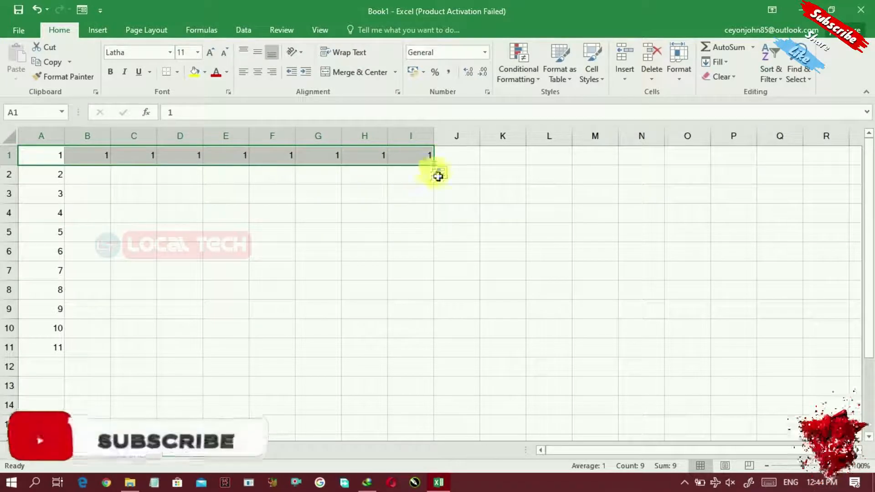
{"action": "left_click", "coordinate": [452, 177]}
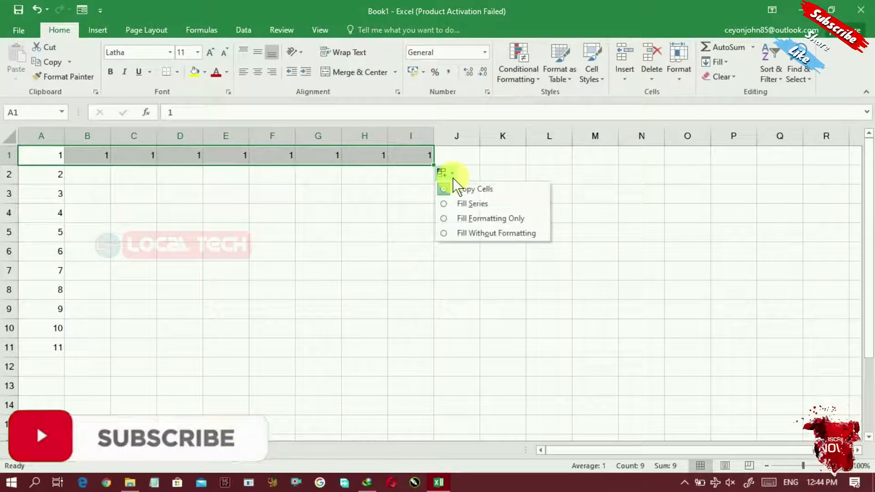
{"action": "left_click", "coordinate": [455, 203]}
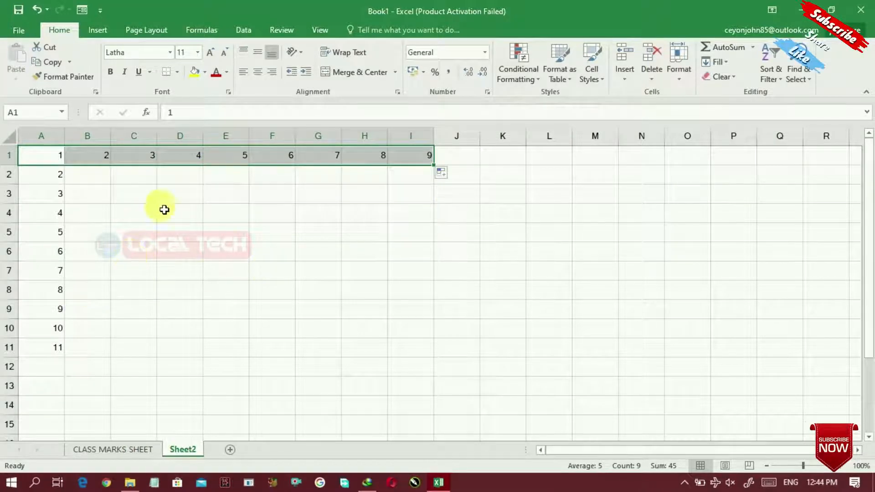
{"action": "left_click_drag", "start_coordinate": [62, 163], "coordinate": [57, 348]}
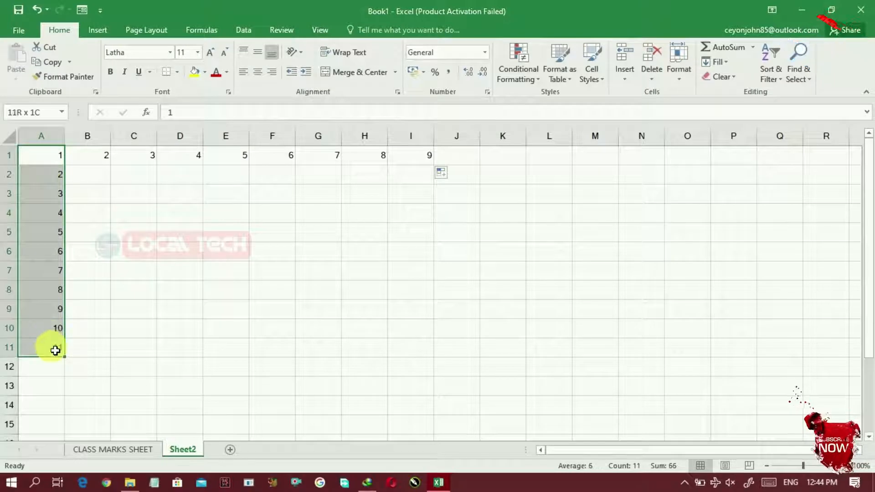
Copy the numbers 1–11 from column A and paste them into column H starting at H6
{"action": "right_click", "coordinate": [36, 271]}
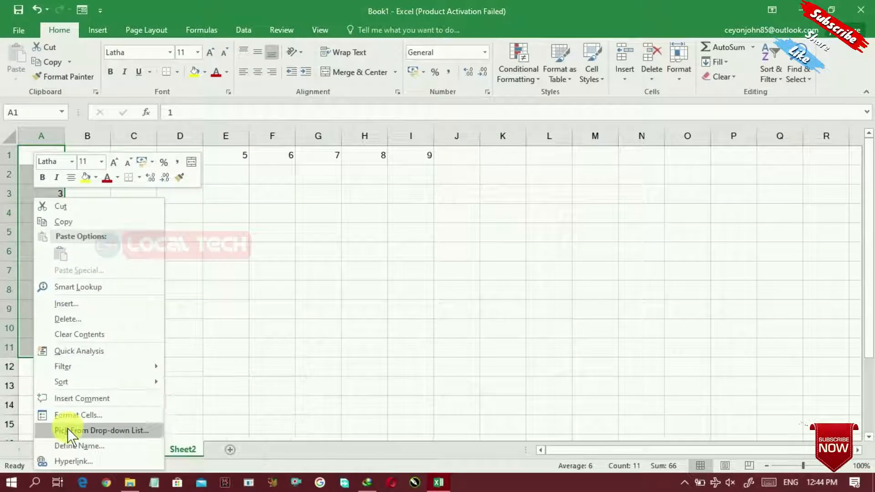
{"action": "left_click", "coordinate": [68, 223]}
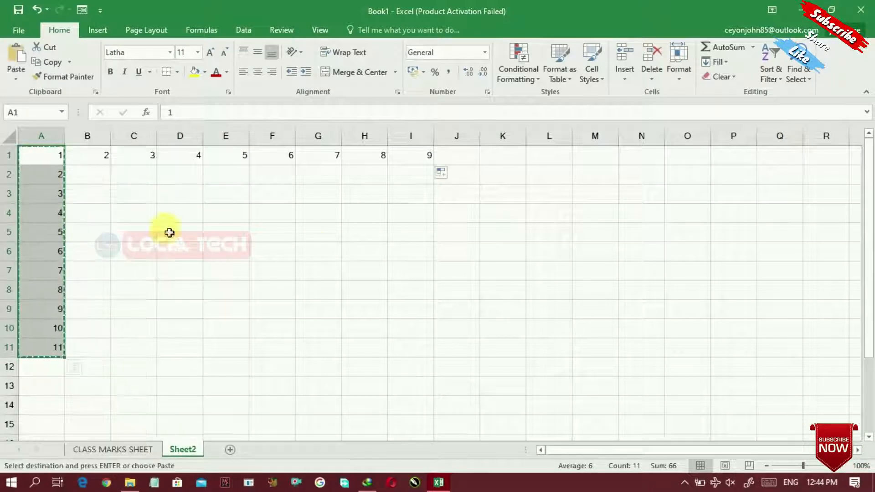
{"action": "left_click", "coordinate": [354, 250]}
{"action": "right_click", "coordinate": [351, 250]}
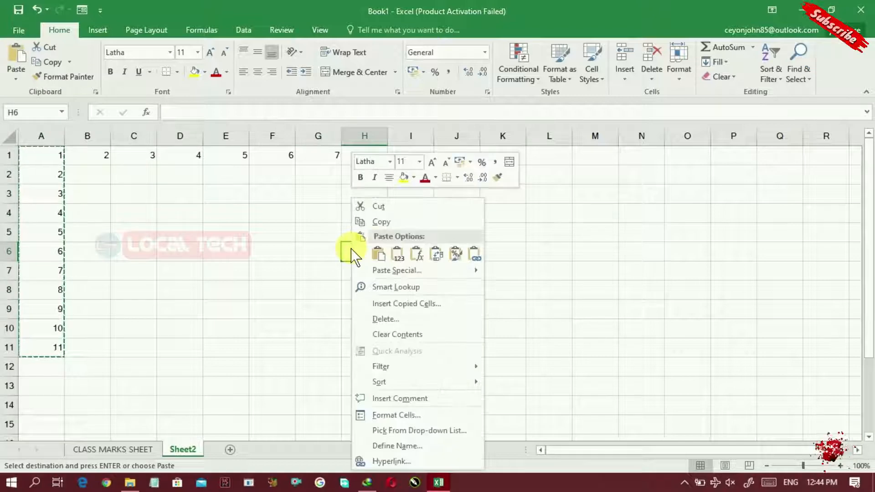
{"action": "left_click", "coordinate": [378, 254]}
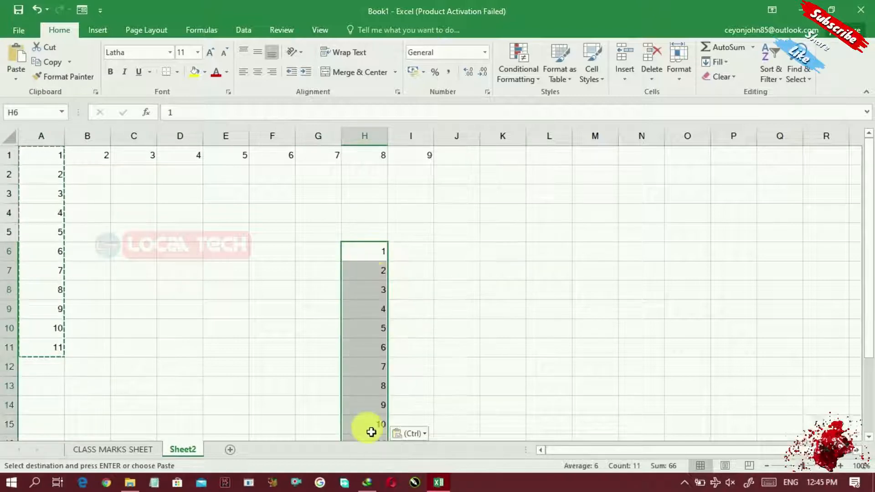
{"action": "left_click", "coordinate": [374, 241]}
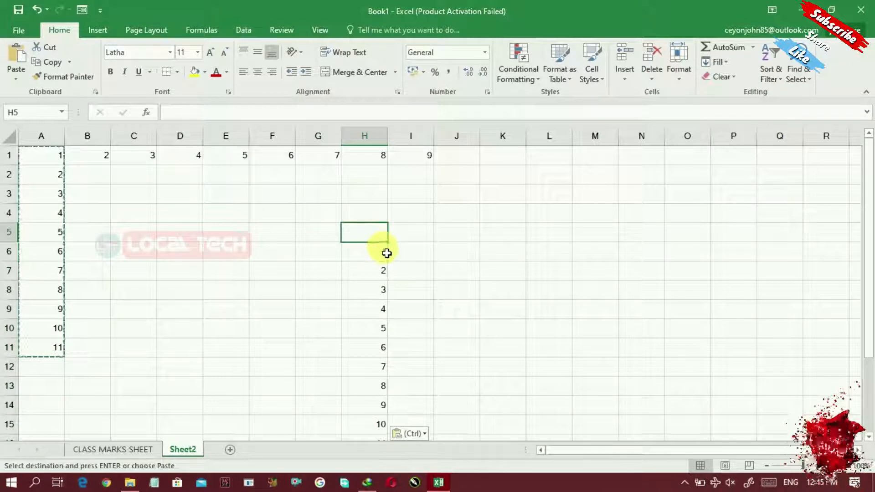
Extend H6 upward to H2 as a series counting -3 up to 1
{"action": "left_click", "coordinate": [386, 252]}
{"action": "left_click_drag", "start_coordinate": [388, 261], "coordinate": [388, 174]}
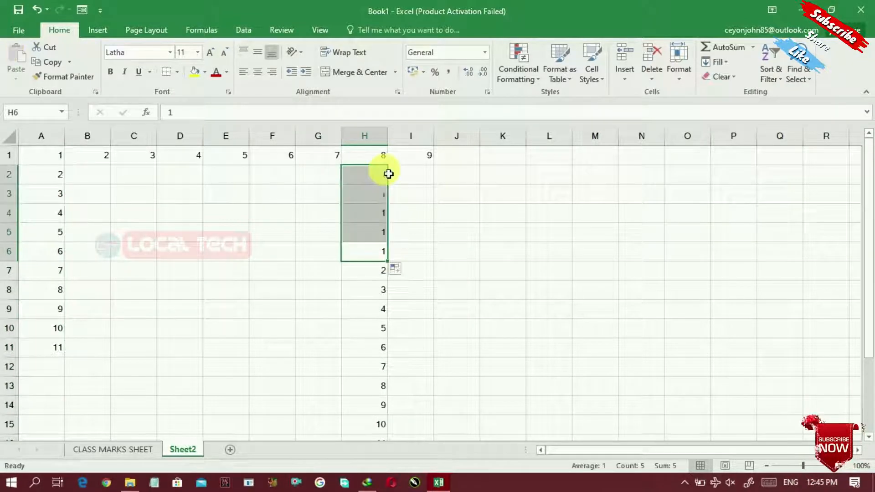
{"action": "left_click", "coordinate": [405, 270]}
{"action": "left_click", "coordinate": [418, 300]}
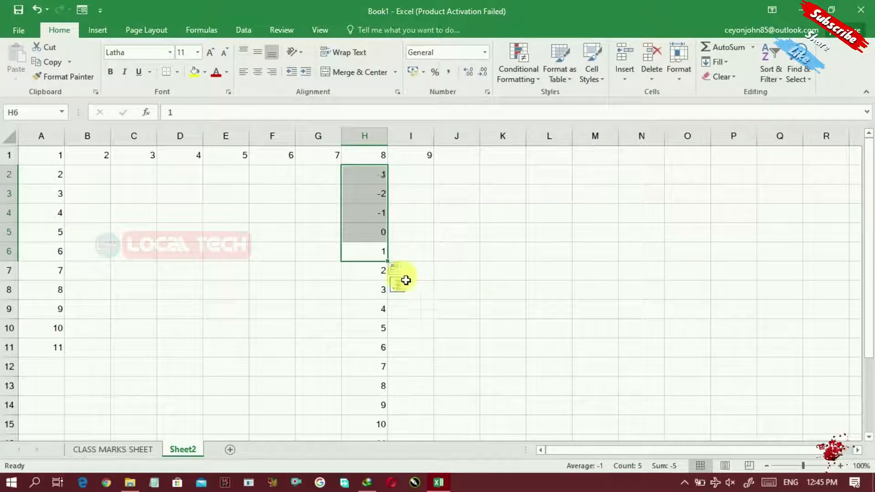
Delete the numbers in H4 through H15, leaving -3 and -2 in H2:H3
{"action": "left_click", "coordinate": [455, 269]}
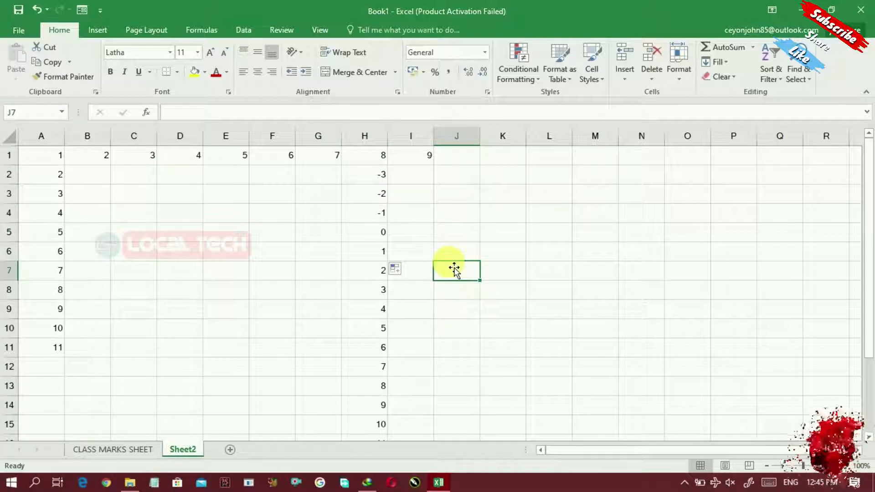
{"action": "left_click", "coordinate": [375, 177]}
{"action": "left_click_drag", "start_coordinate": [374, 212], "coordinate": [377, 426]}
{"action": "key", "text": "Delete"}
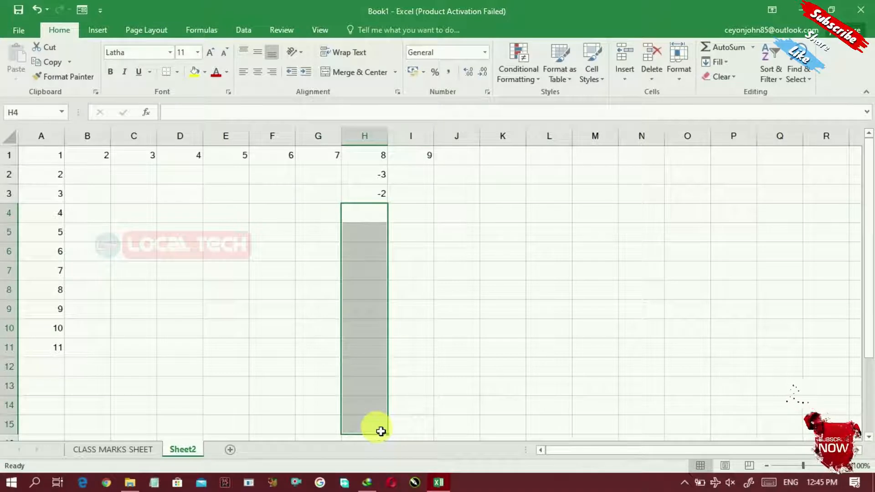
Fill MONDAY from E5 down through E13 and across to THURSDAY in H5, then start JANUARY in J5
{"action": "left_click", "coordinate": [240, 237]}
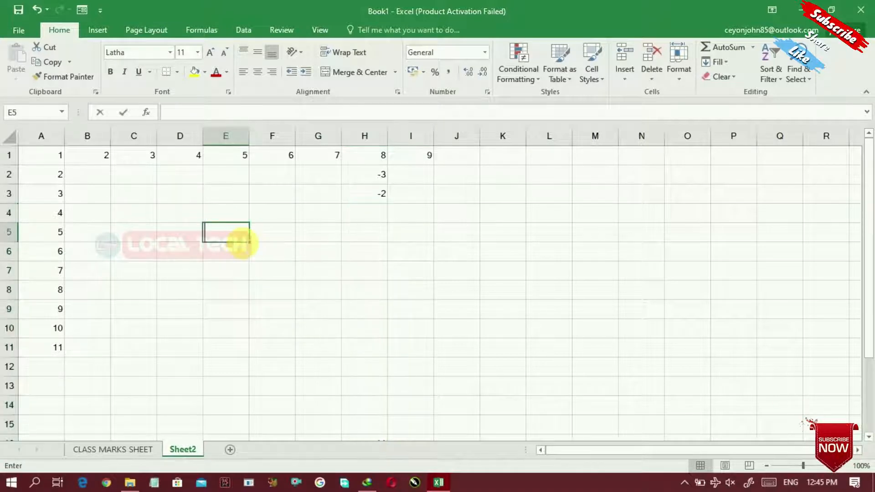
{"action": "type", "text": "MONDAY"}
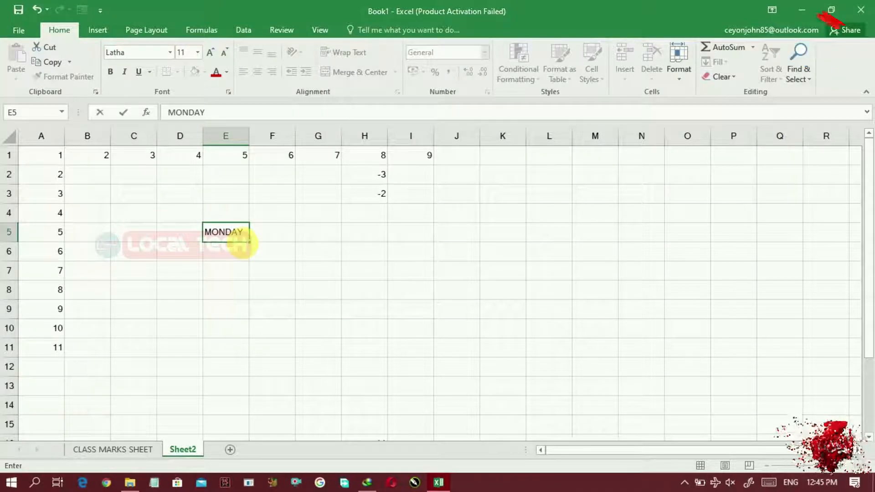
{"action": "left_click", "coordinate": [267, 238]}
{"action": "left_click", "coordinate": [244, 237]}
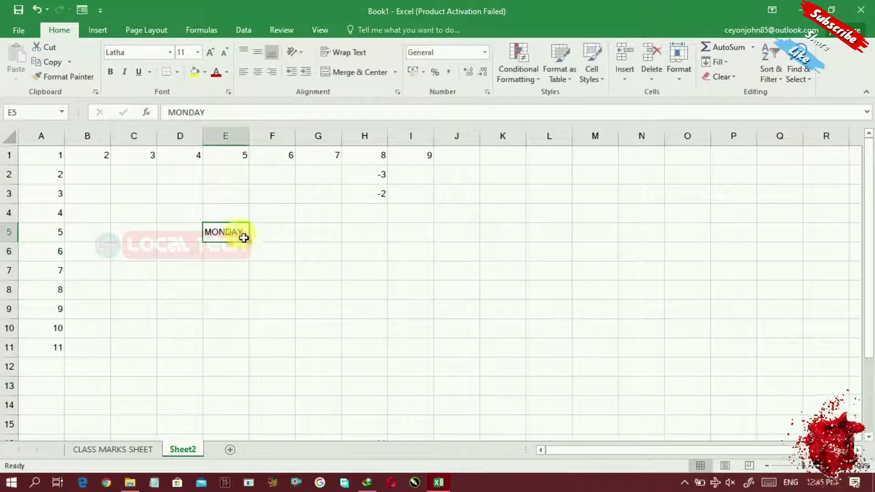
{"action": "left_click_drag", "start_coordinate": [249, 241], "coordinate": [240, 403]}
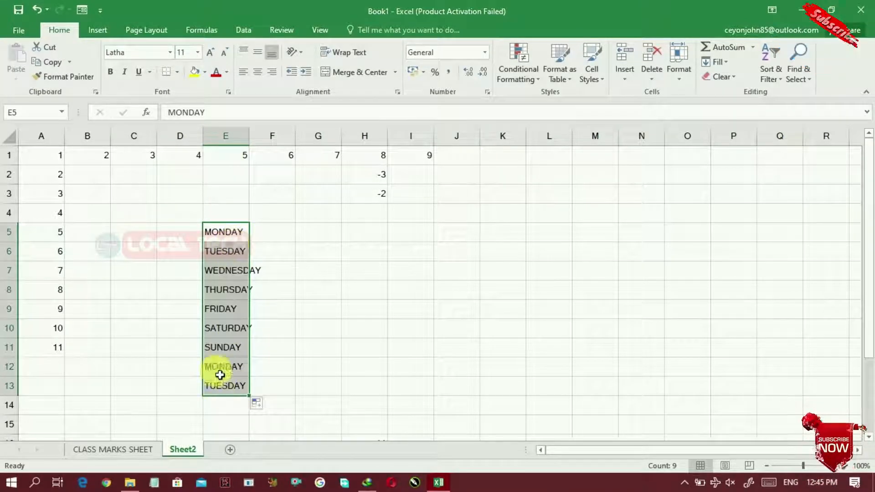
{"action": "left_click", "coordinate": [246, 241]}
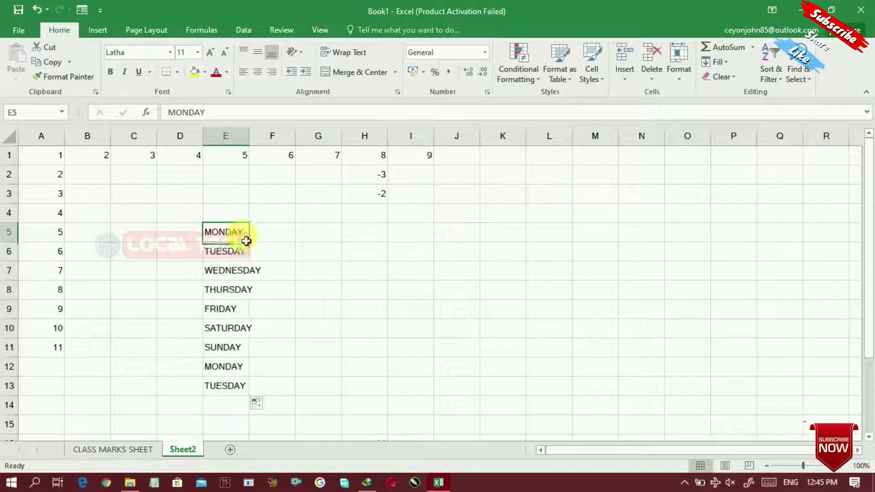
{"action": "left_click_drag", "start_coordinate": [254, 246], "coordinate": [400, 260]}
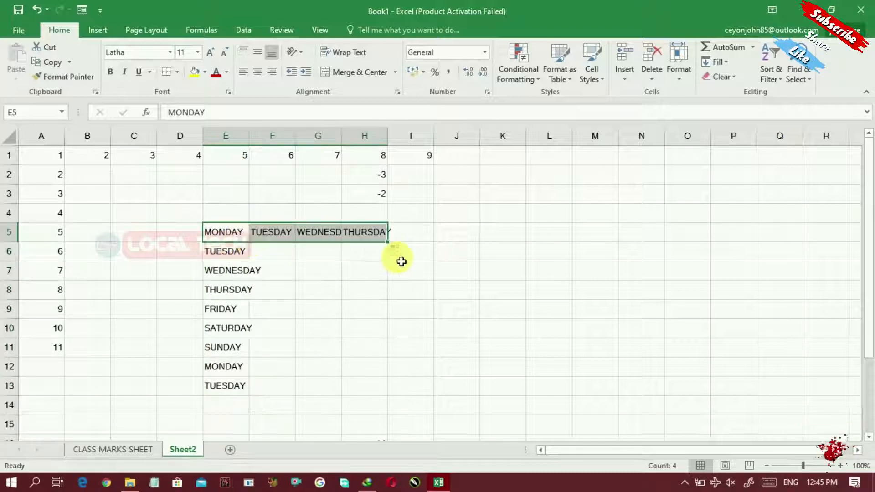
{"action": "left_click", "coordinate": [455, 240]}
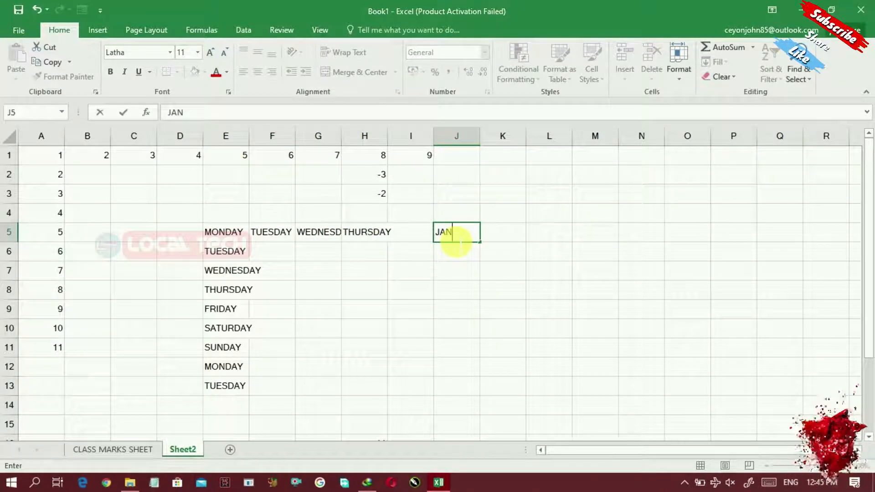
{"action": "type", "text": "ANUARY"}
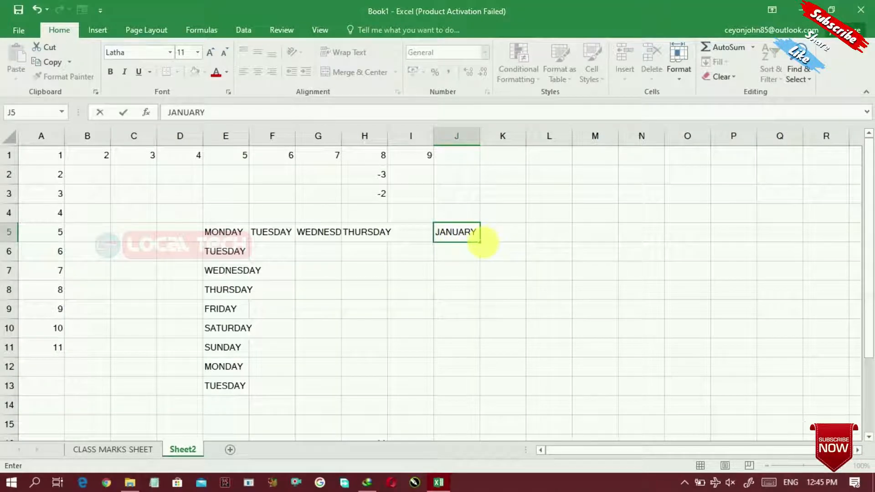
Fill JANUARY down to AUGUST in J12 and across to MAY in N5, then return to CLASS MARKS SHEET
{"action": "left_click_drag", "start_coordinate": [485, 248], "coordinate": [474, 376]}
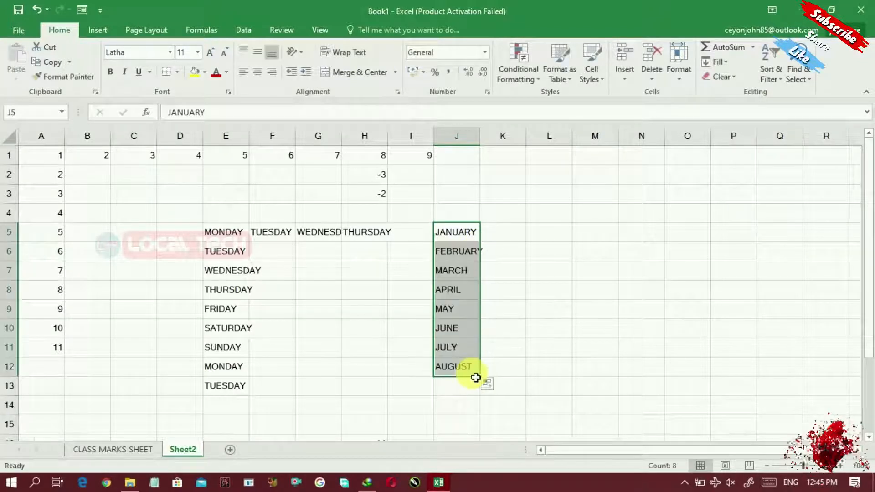
{"action": "left_click", "coordinate": [474, 231]}
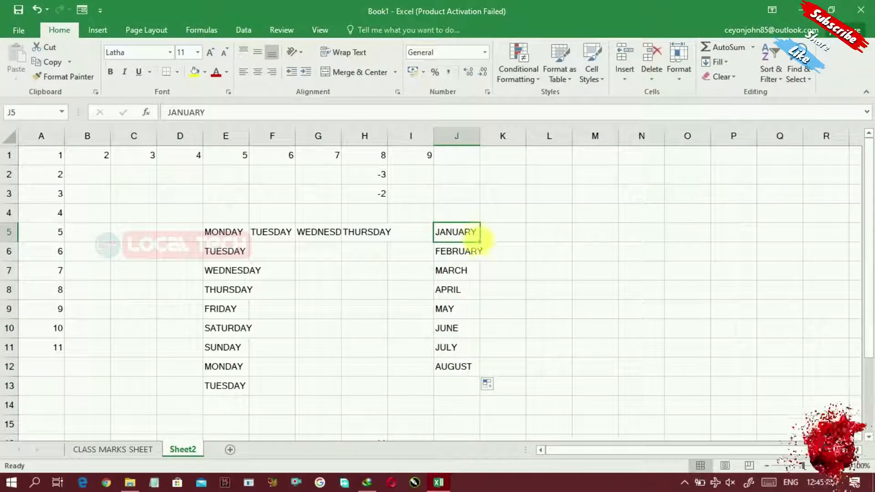
{"action": "left_click_drag", "start_coordinate": [484, 247], "coordinate": [663, 249]}
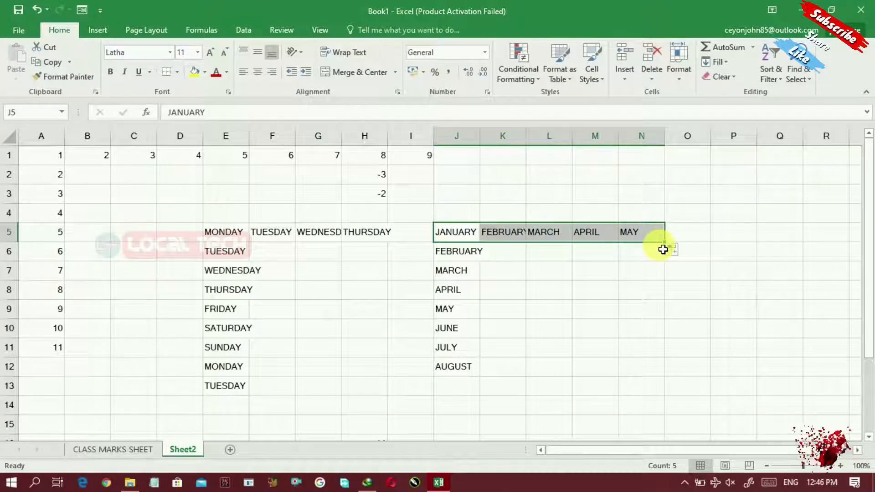
{"action": "left_click", "coordinate": [104, 449]}
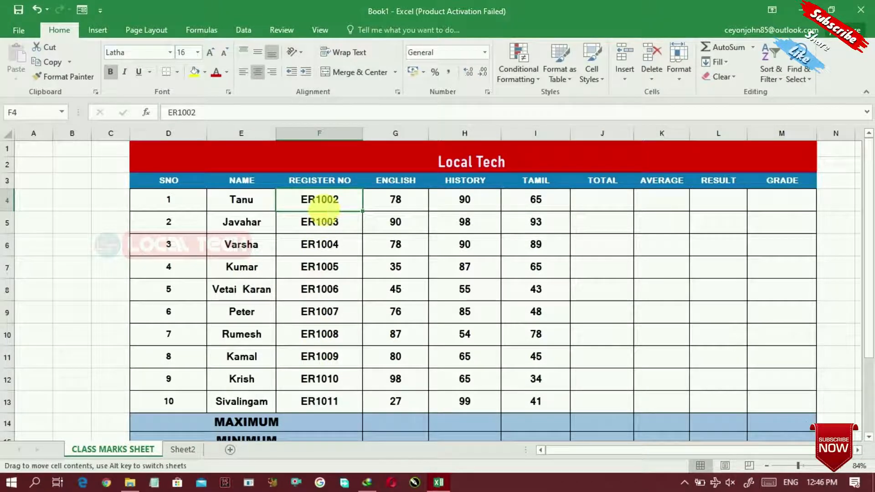
Add a new Sheet3 to the workbook and widen its column G
{"action": "left_click", "coordinate": [330, 231]}
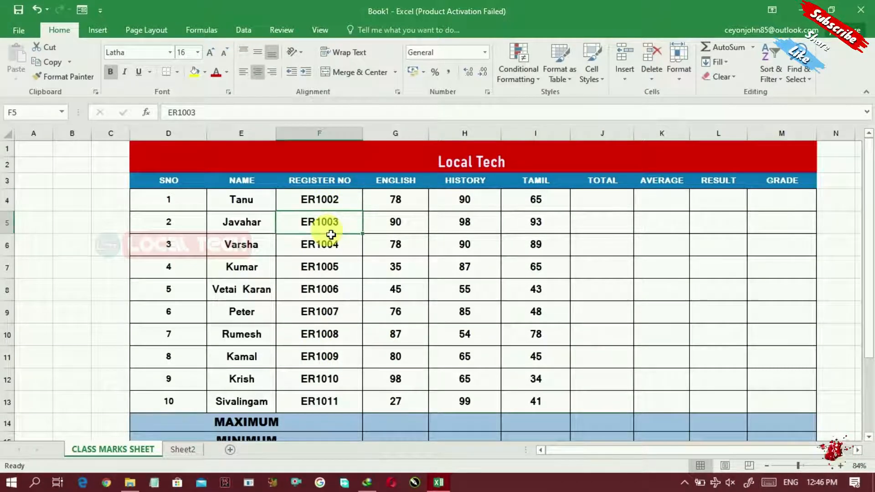
{"action": "left_click", "coordinate": [228, 450]}
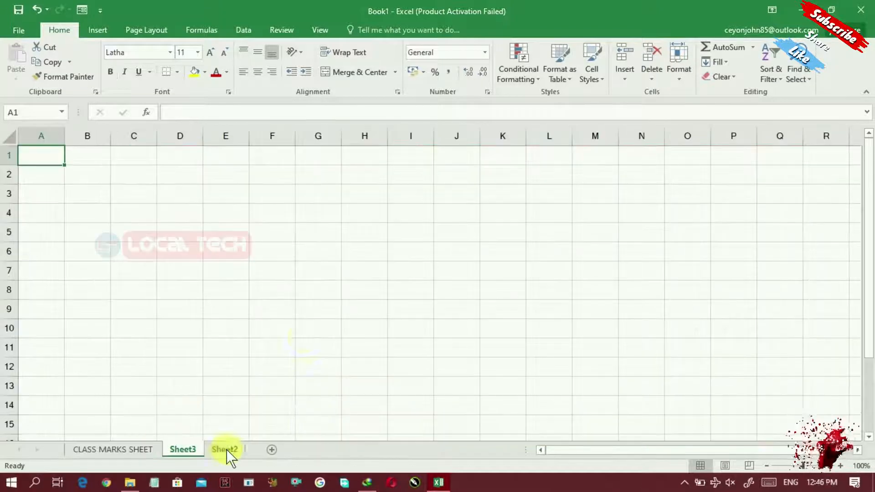
{"action": "left_click_drag", "start_coordinate": [347, 138], "coordinate": [502, 148]}
Enter SEU/IS14/AT233 in G6 and fill it down to SEU/IS14/AT239 in G12
{"action": "left_click", "coordinate": [334, 255]}
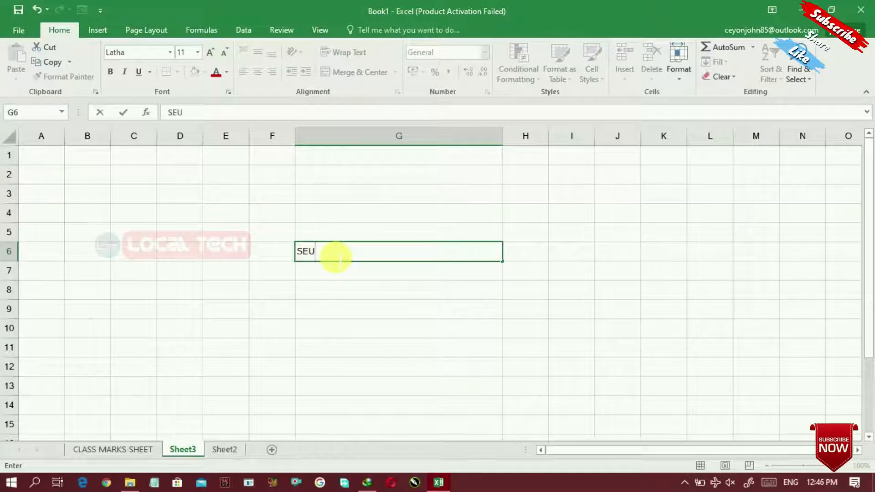
{"action": "type", "text": "SEU/IS14/AT233"}
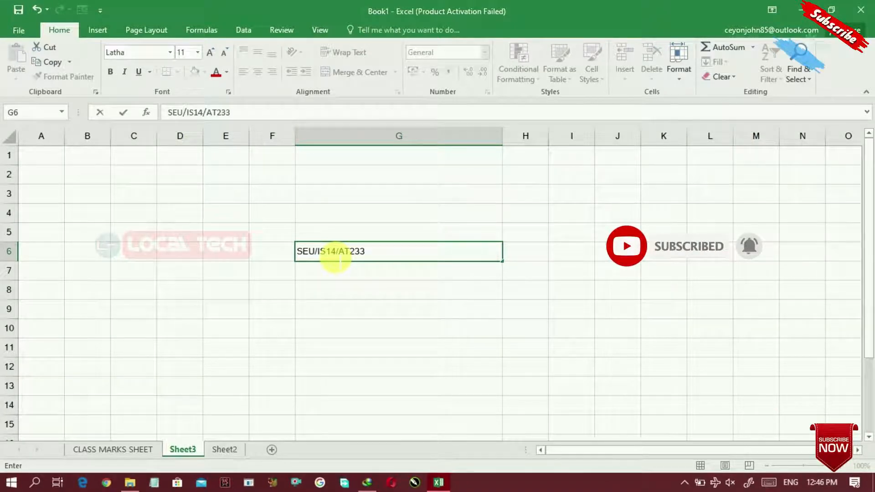
{"action": "key", "text": "Return"}
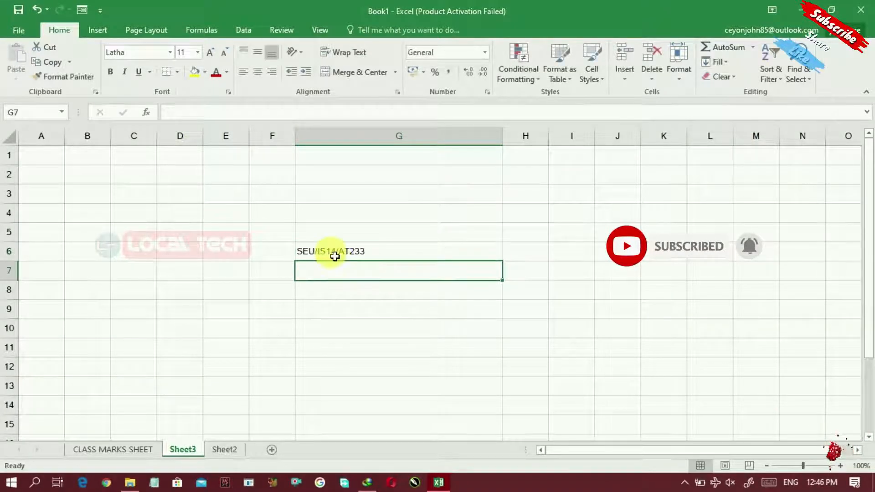
{"action": "left_click", "coordinate": [471, 250]}
{"action": "left_click_drag", "start_coordinate": [502, 261], "coordinate": [484, 387]}
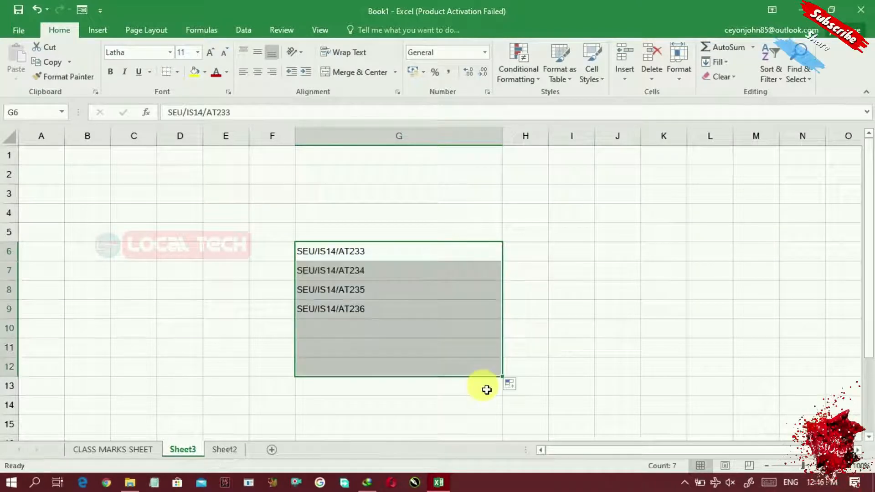
{"action": "left_click", "coordinate": [387, 258]}
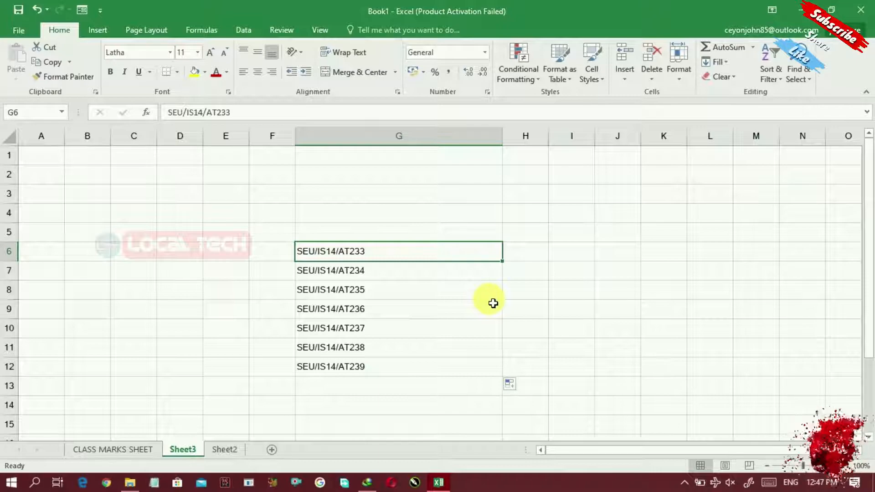
{"action": "left_click", "coordinate": [119, 451]}
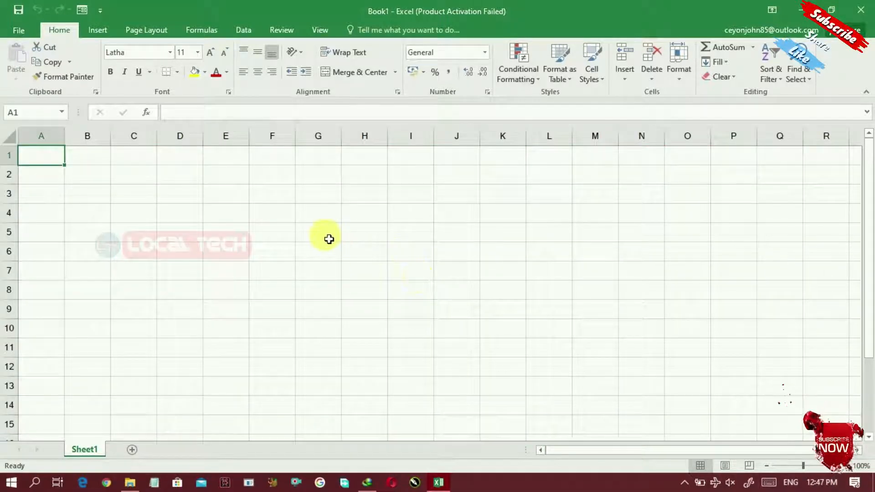
Widen column G and make row 5 slightly taller on the empty Sheet1
{"action": "left_click", "coordinate": [329, 239]}
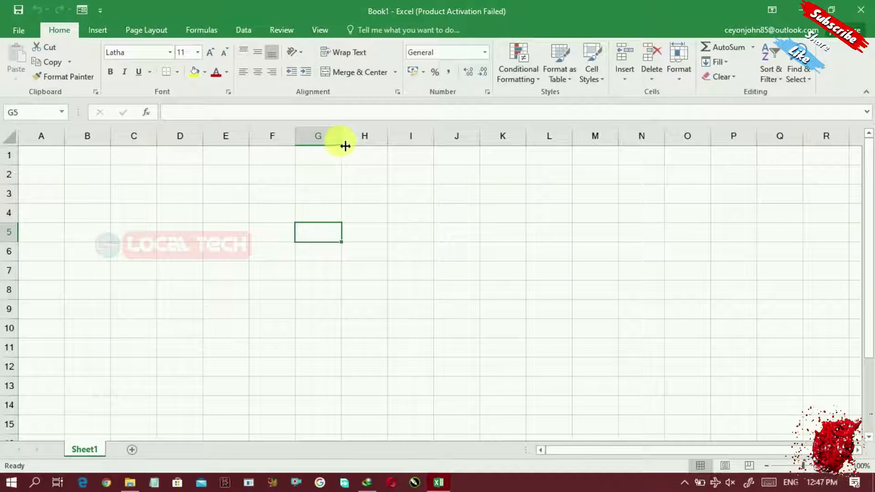
{"action": "left_click_drag", "start_coordinate": [346, 143], "coordinate": [381, 142]}
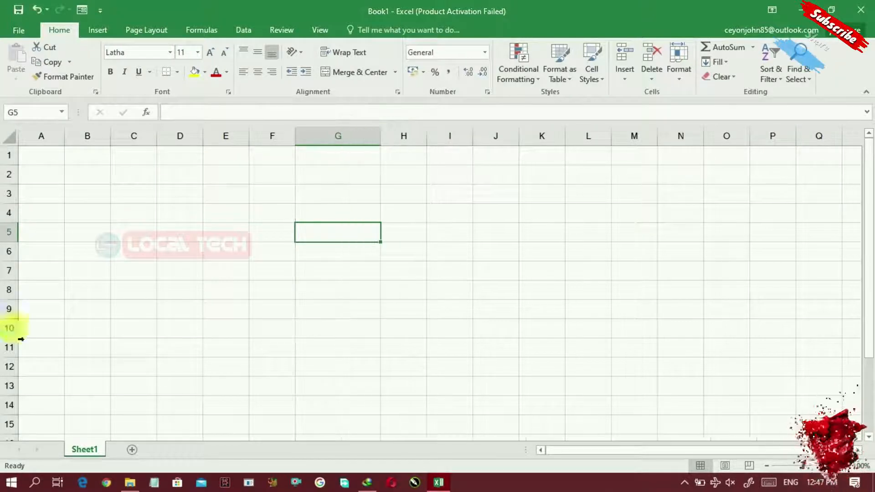
{"action": "mouse_move", "coordinate": [15, 249]}
{"action": "left_mouse_down"}
{"action": "mouse_move", "coordinate": [8, 290]}
{"action": "mouse_move", "coordinate": [20, 251]}
{"action": "left_mouse_up"}
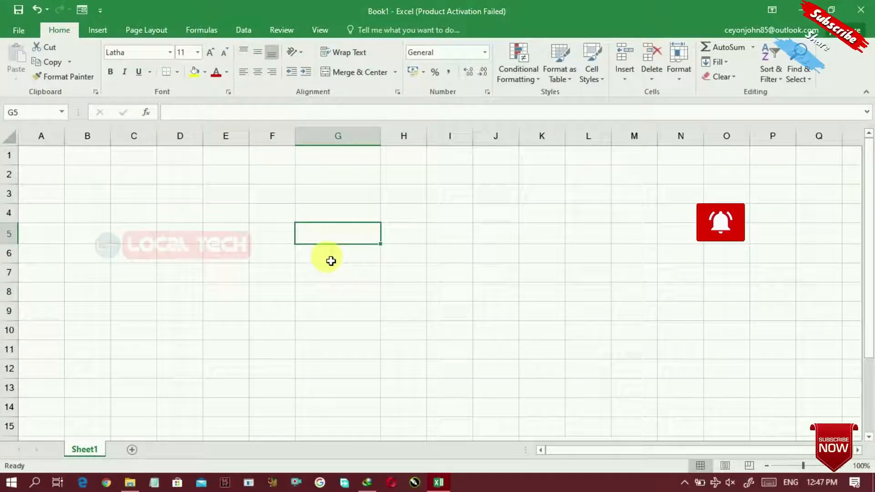
{"action": "left_click", "coordinate": [448, 263]}
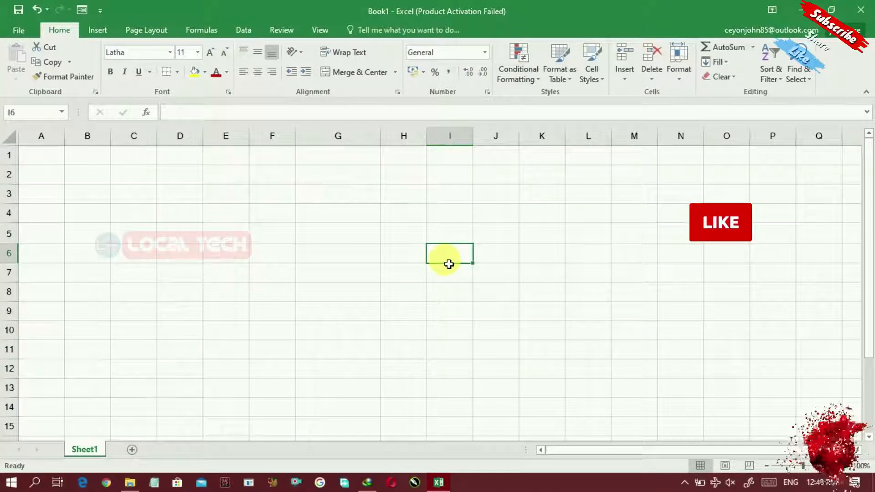
Enter GROSS in cell I6
{"action": "type", "text": "GRO"}
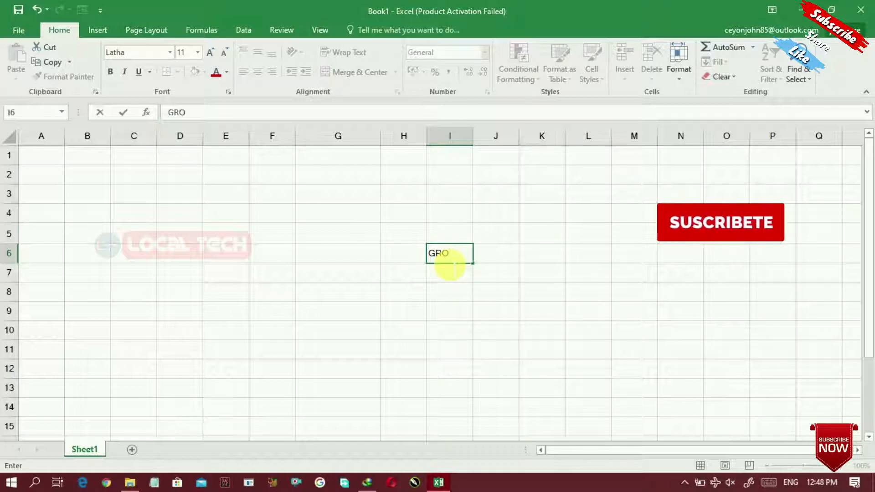
{"action": "type", "text": "SS"}
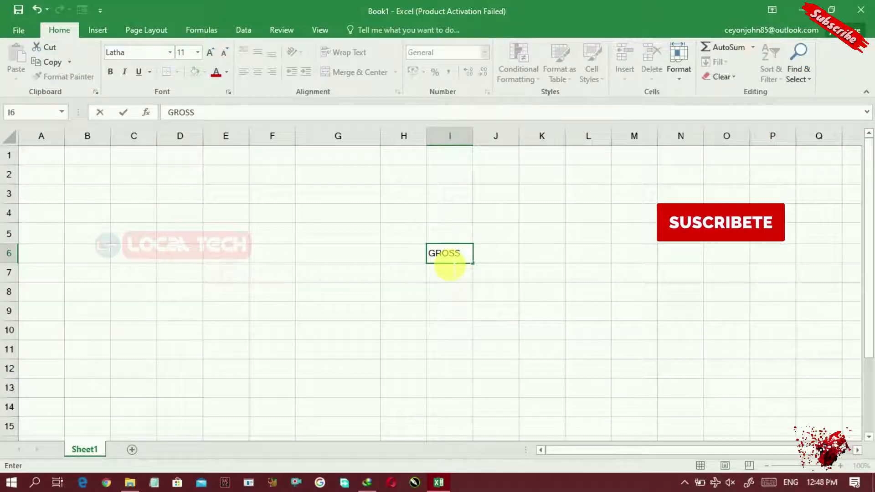
{"action": "left_click", "coordinate": [519, 250]}
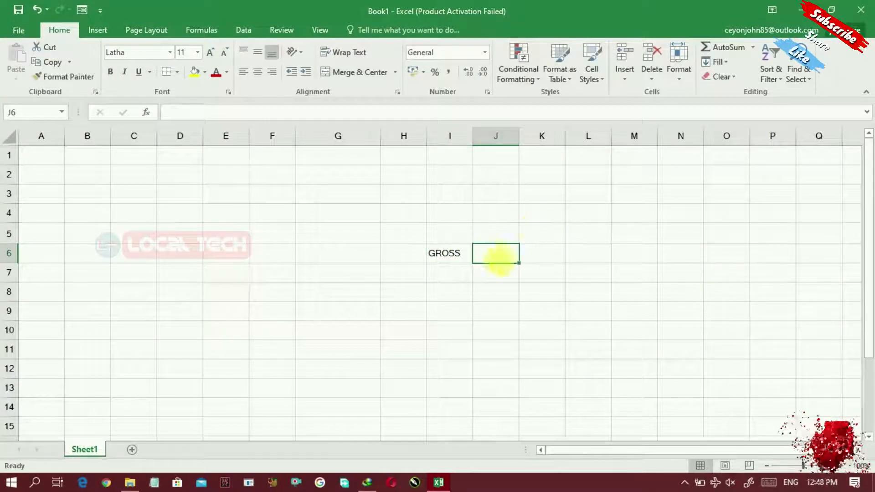
Enter MY NAME IS in cell K6, letting it spill into the next column
{"action": "left_click", "coordinate": [559, 254]}
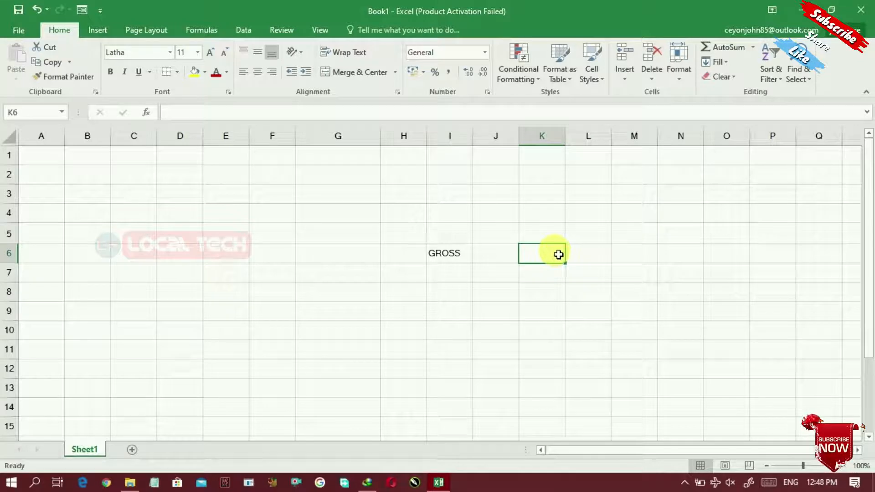
{"action": "type", "text": "MY NAME IS"}
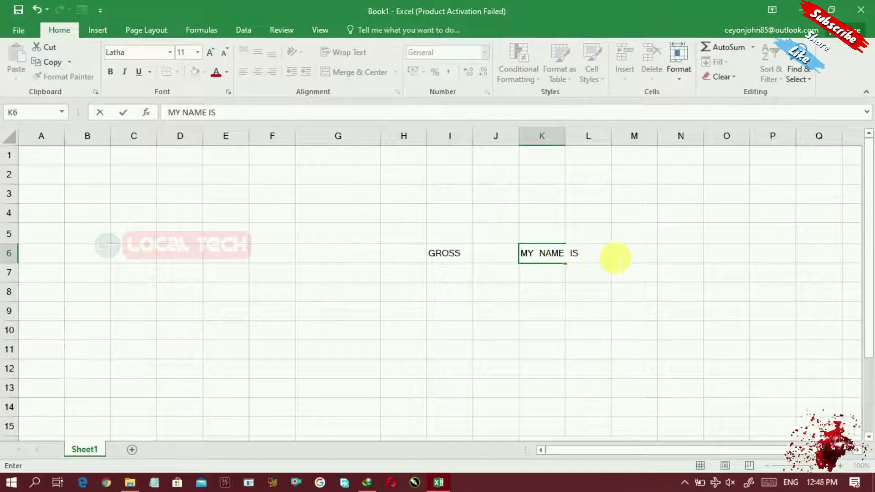
{"action": "key", "text": "Tab"}
{"action": "left_click", "coordinate": [542, 280]}
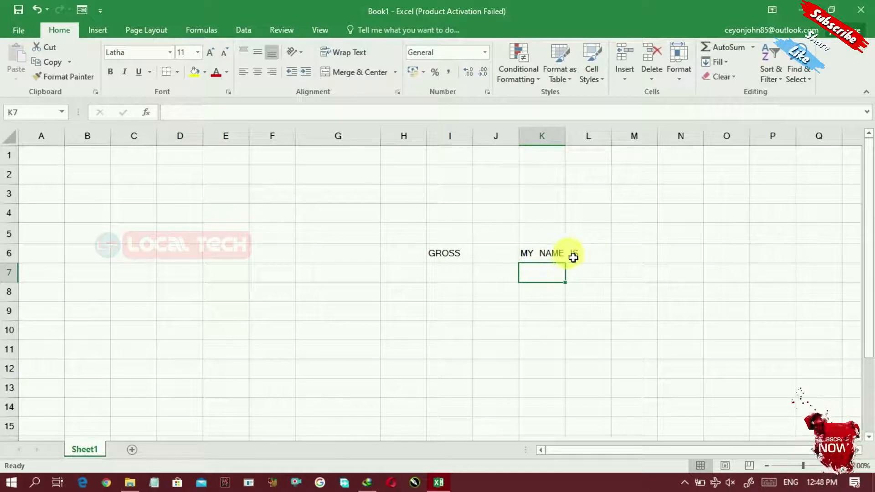
{"action": "left_click", "coordinate": [584, 275]}
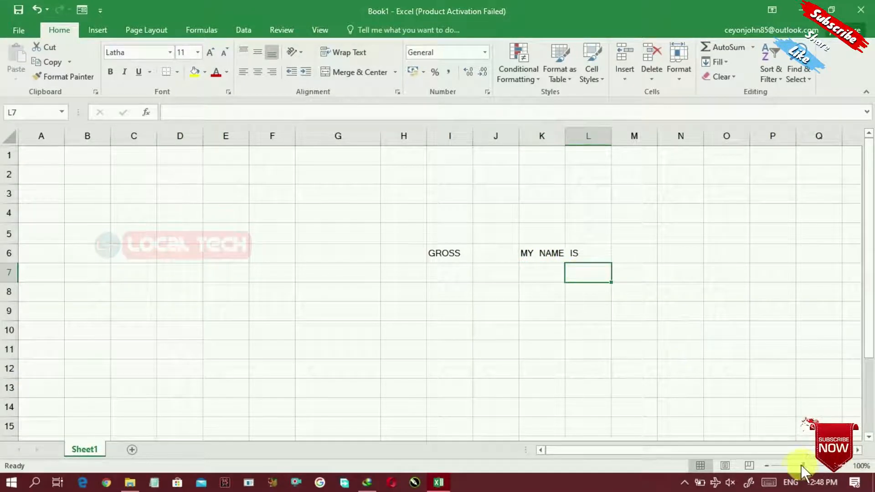
{"action": "left_click_drag", "start_coordinate": [803, 465], "coordinate": [810, 466]}
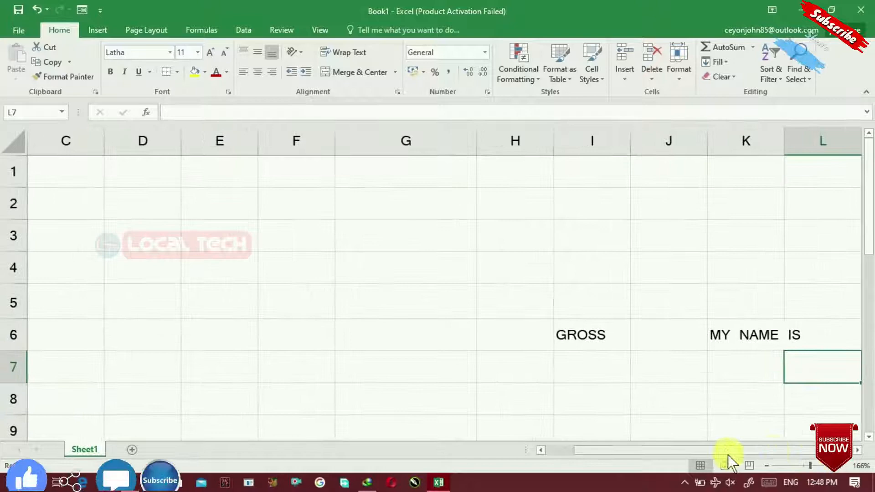
{"action": "left_click_drag", "start_coordinate": [707, 449], "coordinate": [724, 450]}
{"action": "left_click_drag", "start_coordinate": [609, 451], "coordinate": [686, 456]}
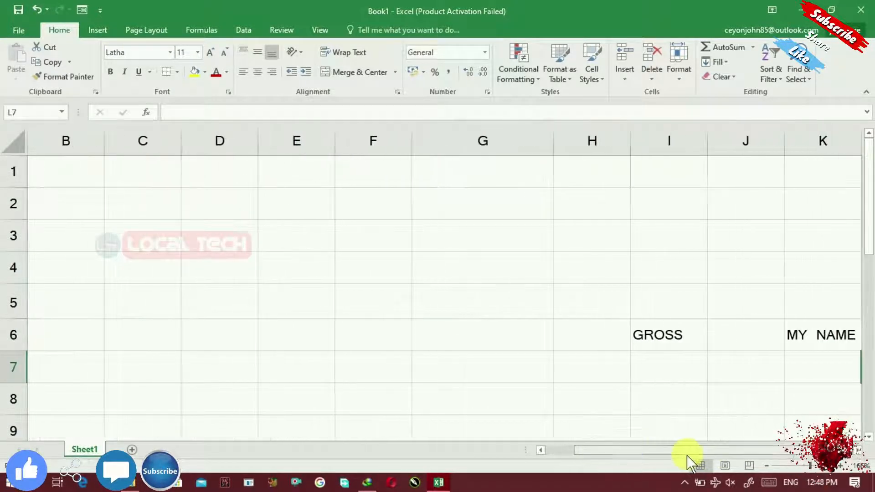
{"action": "left_click", "coordinate": [859, 450]}
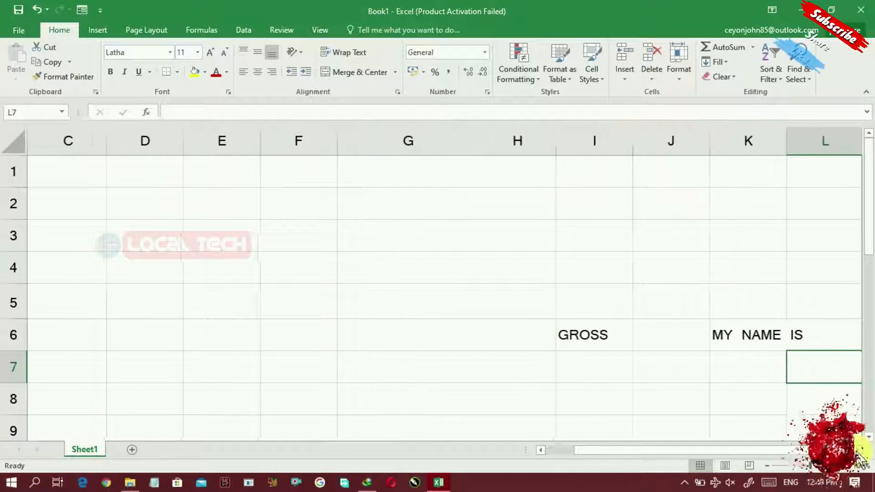
{"action": "left_click", "coordinate": [858, 449]}
{"action": "left_click", "coordinate": [858, 450]}
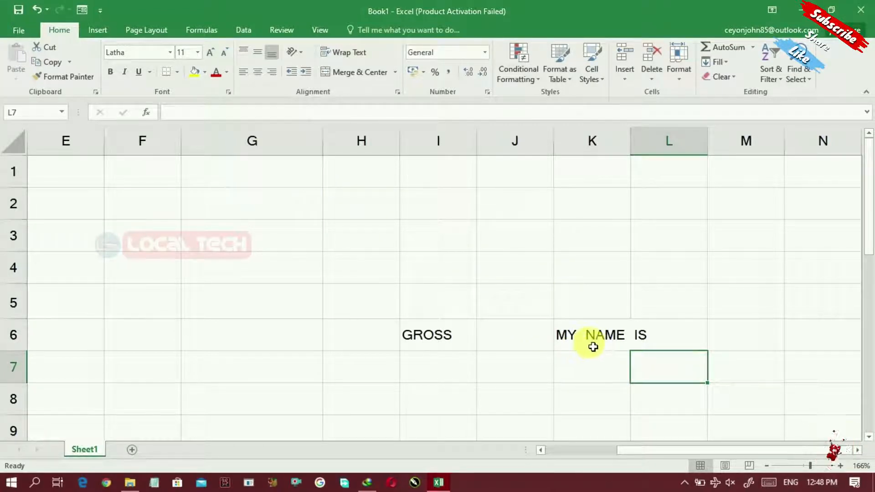
Merge and centre G3:J3, then move the merged cell down to H8:K8
{"action": "left_click", "coordinate": [291, 241]}
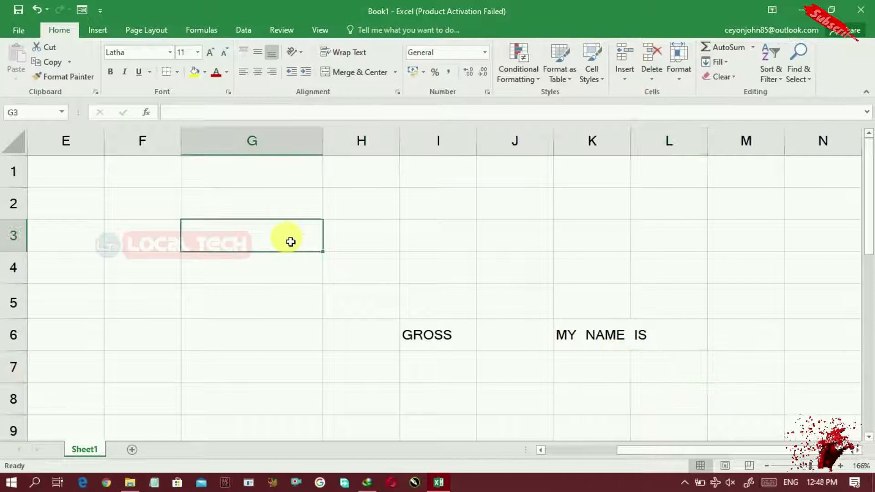
{"action": "left_click_drag", "start_coordinate": [291, 240], "coordinate": [524, 232]}
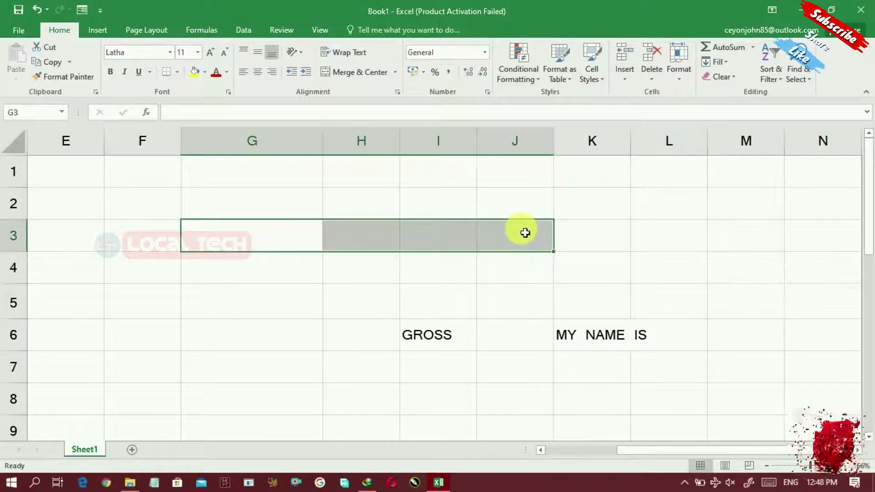
{"action": "left_click", "coordinate": [339, 73]}
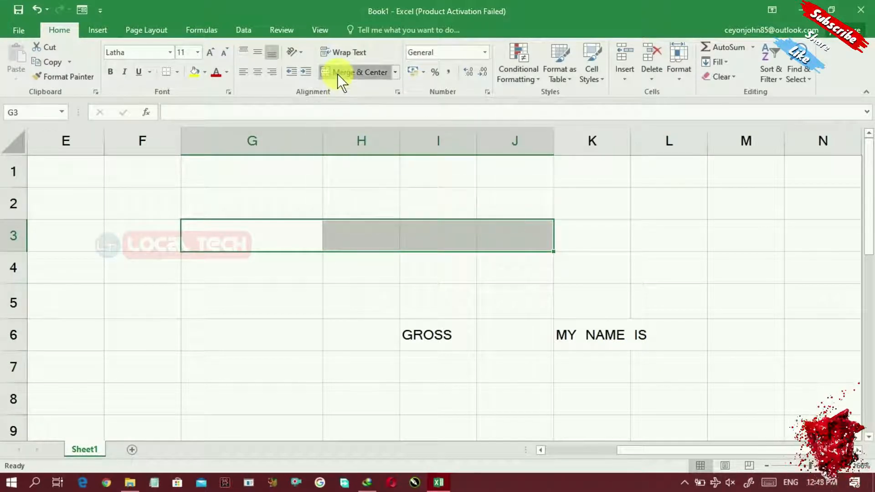
{"action": "left_click_drag", "start_coordinate": [336, 234], "coordinate": [363, 239]}
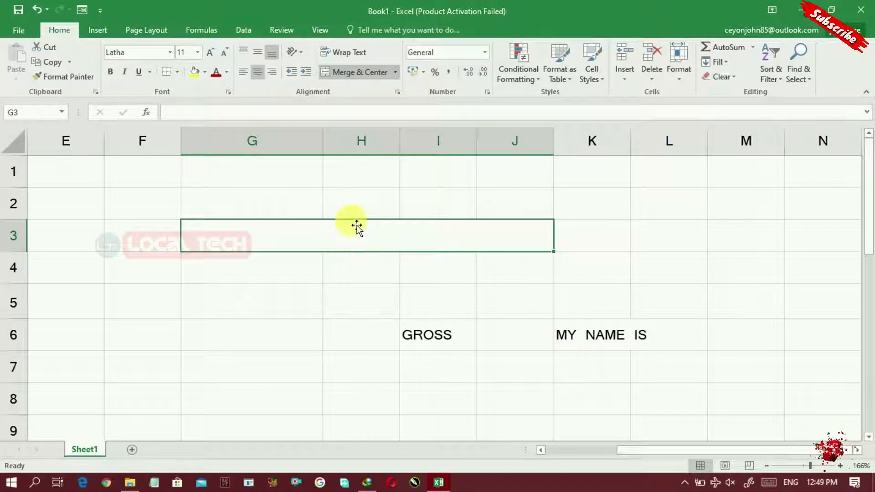
{"action": "mouse_move", "coordinate": [354, 228]}
{"action": "left_mouse_down"}
{"action": "mouse_move", "coordinate": [332, 229]}
{"action": "mouse_move", "coordinate": [351, 227]}
{"action": "left_mouse_up"}
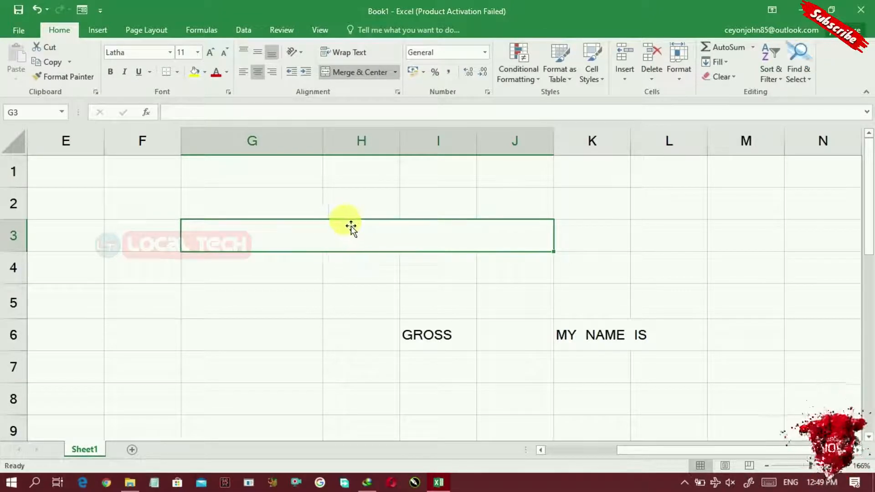
{"action": "left_click_drag", "start_coordinate": [364, 227], "coordinate": [464, 412]}
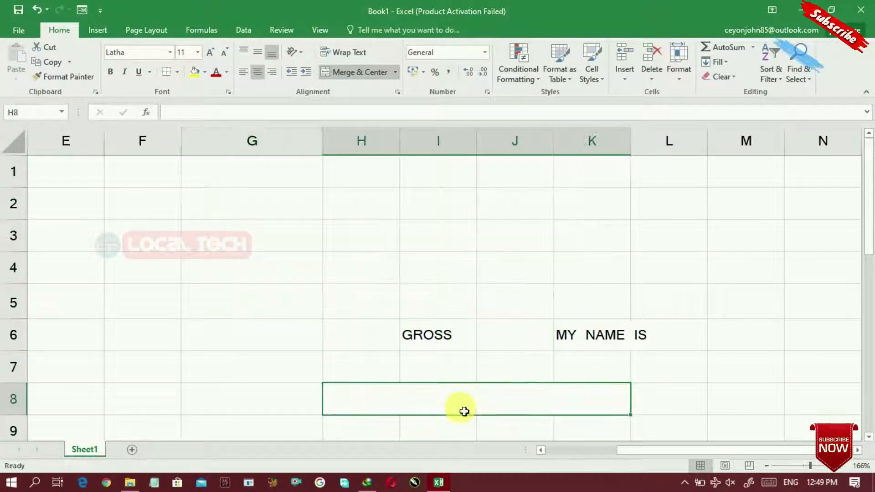
Fill merged cell H8:K8 yellow and enter 'MY NAME IS' followed by a first name
{"action": "left_click_drag", "start_coordinate": [869, 230], "coordinate": [866, 285]}
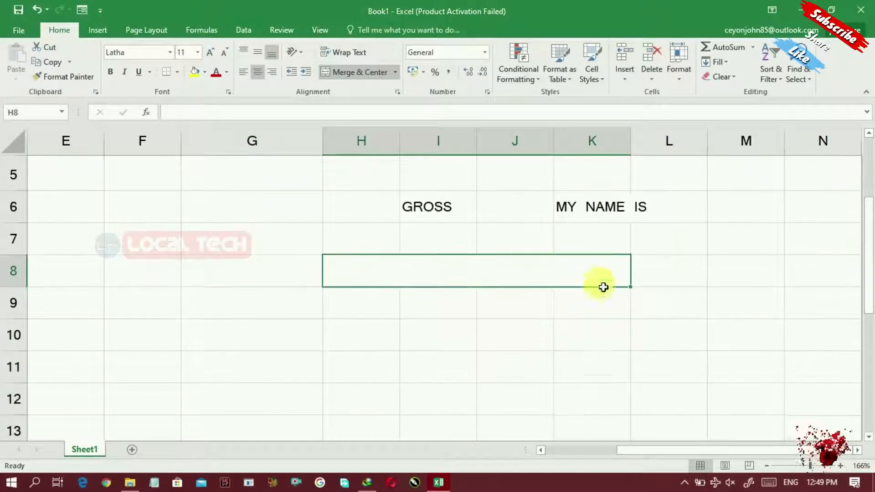
{"action": "left_click", "coordinate": [198, 72]}
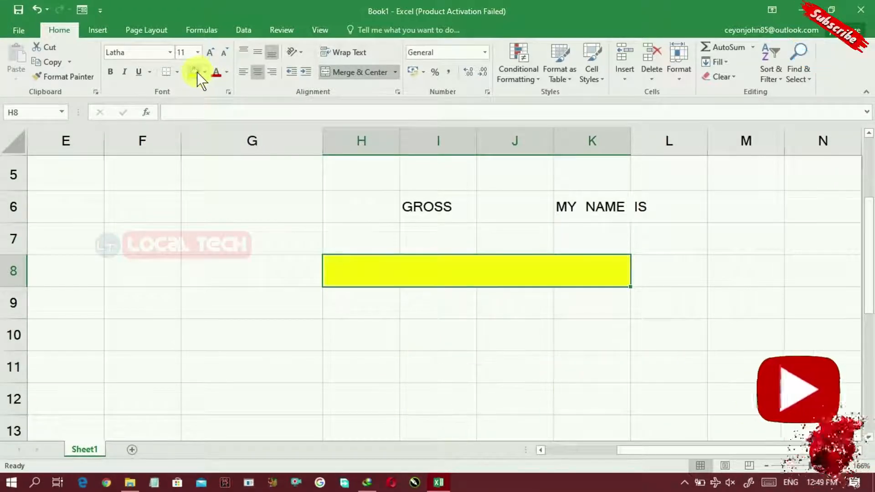
{"action": "double_click", "coordinate": [429, 277]}
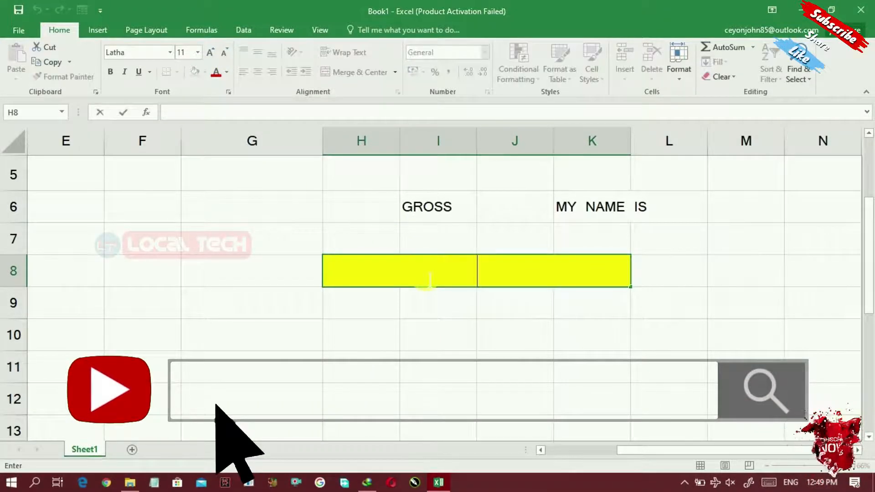
{"action": "type", "text": "MY NAME IS"}
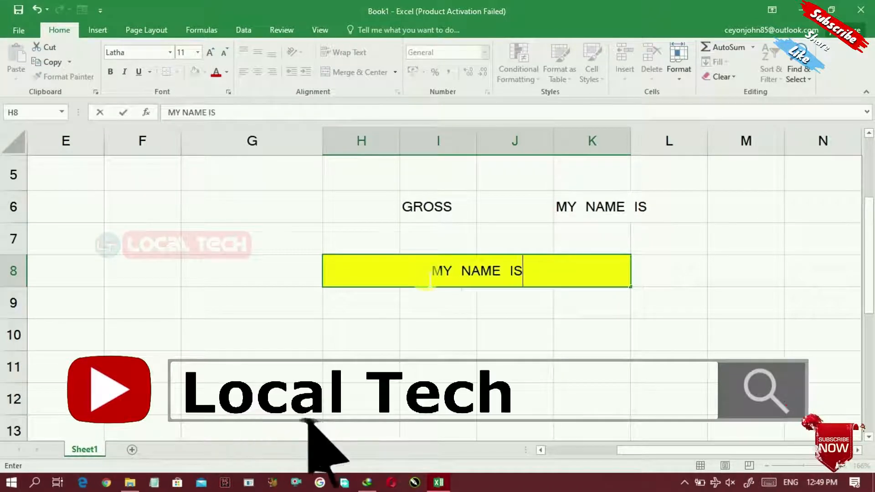
{"action": "type", "text": " KUMAR"}
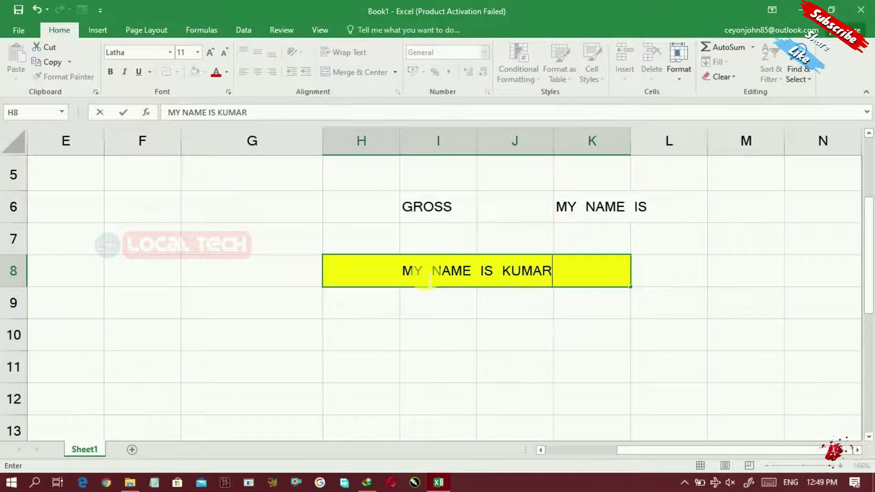
{"action": "left_click", "coordinate": [433, 328]}
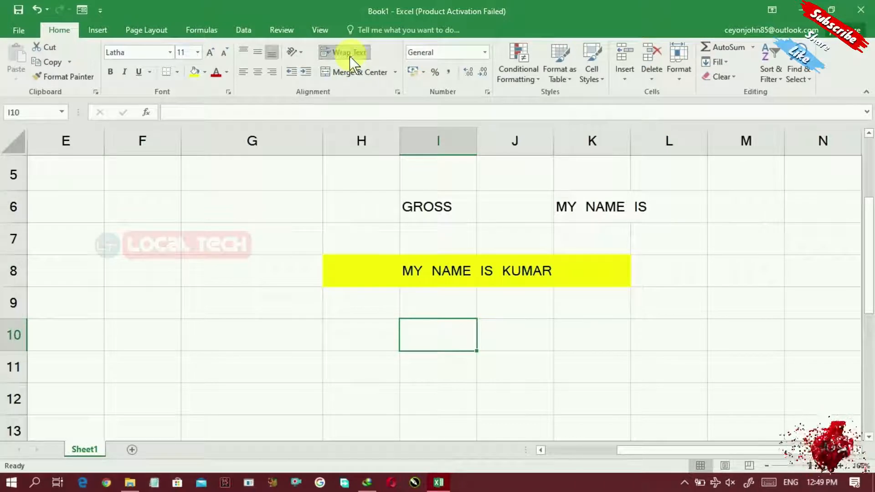
Type 'MY NAME IS' plus a first name into cell I10, correcting a typo
{"action": "double_click", "coordinate": [429, 334]}
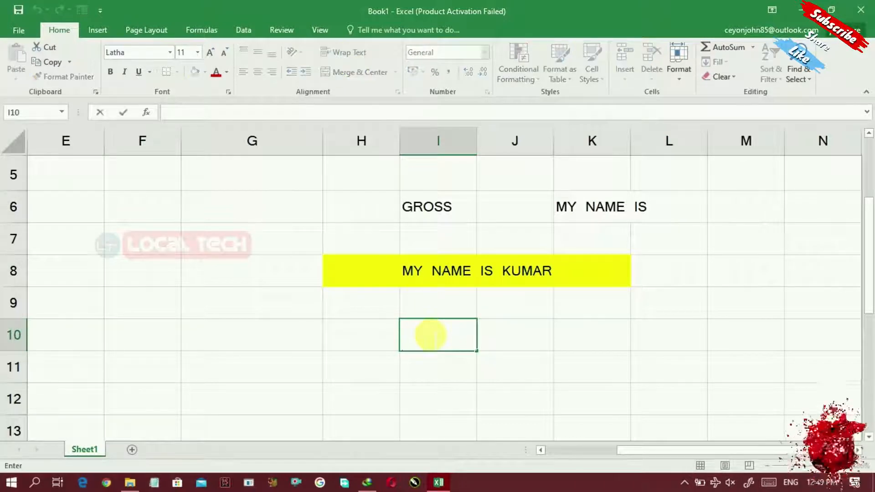
{"action": "type", "text": "MHY"}
{"action": "key", "text": "BackSpace"}
{"action": "key", "text": "BackSpace"}
{"action": "type", "text": "Y"}
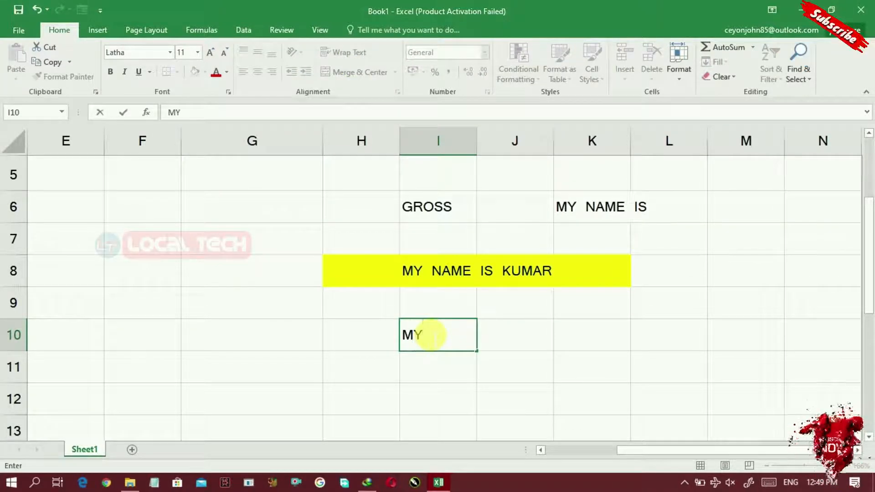
{"action": "type", "text": " NAME IS KUMAR"}
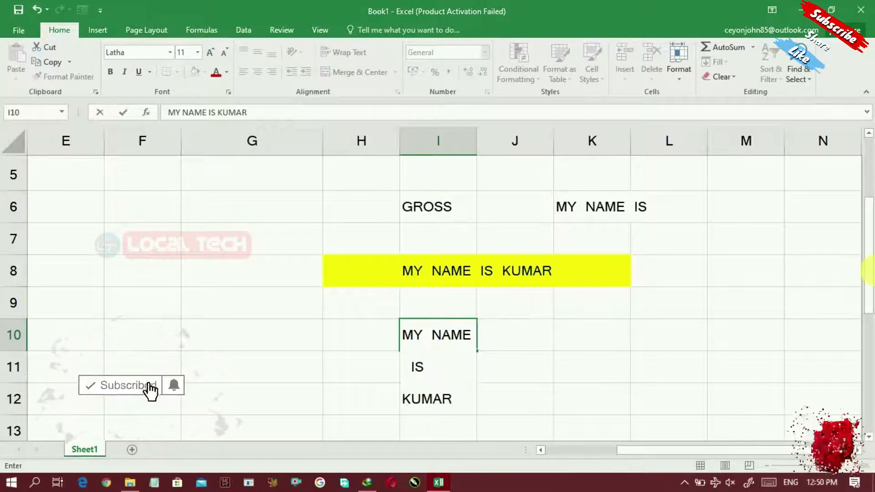
{"action": "left_click_drag", "start_coordinate": [866, 261], "coordinate": [867, 293]}
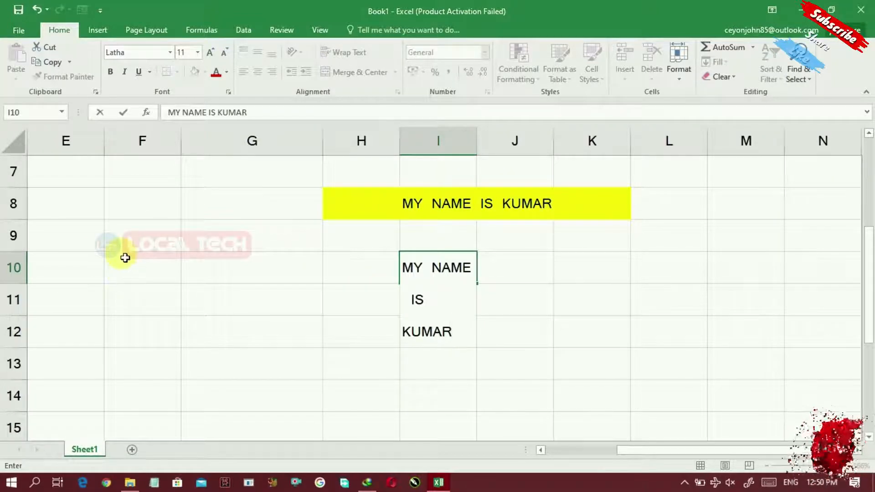
{"action": "left_click_drag", "start_coordinate": [868, 287], "coordinate": [868, 313]}
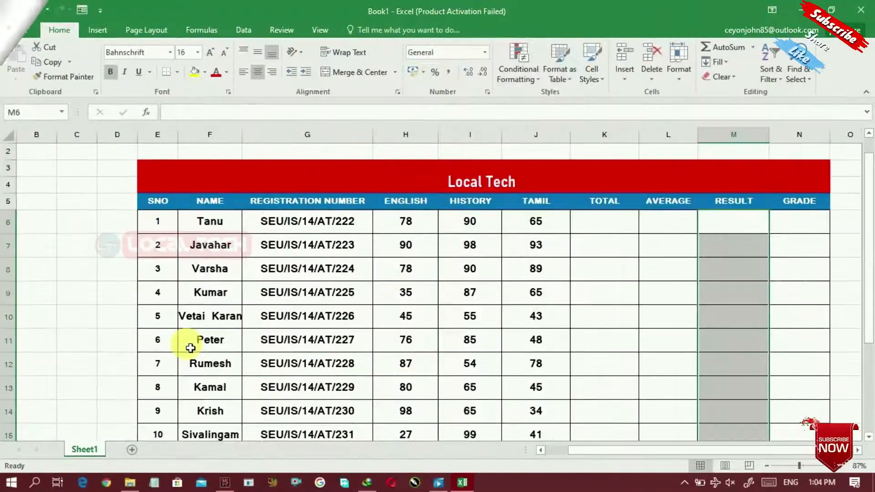
{"action": "left_click", "coordinate": [277, 174]}
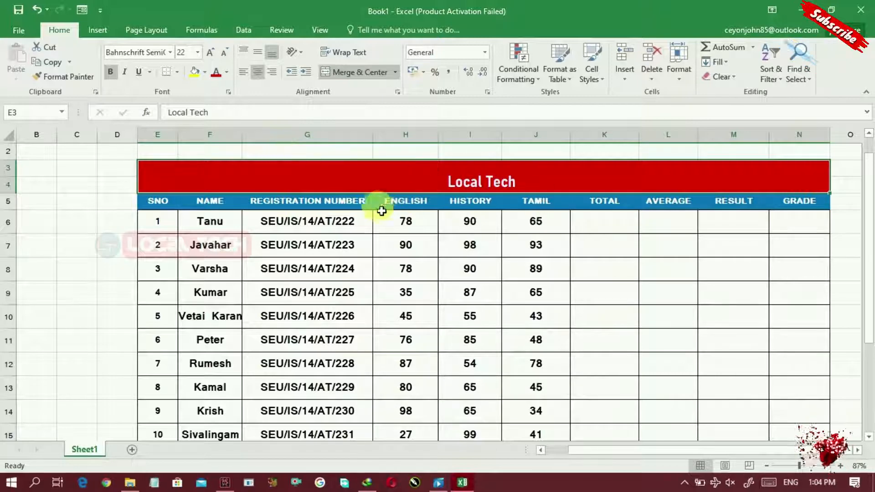
{"action": "left_click", "coordinate": [234, 200]}
{"action": "left_click_drag", "start_coordinate": [170, 203], "coordinate": [628, 201]}
{"action": "left_click_drag", "start_coordinate": [693, 196], "coordinate": [825, 203]}
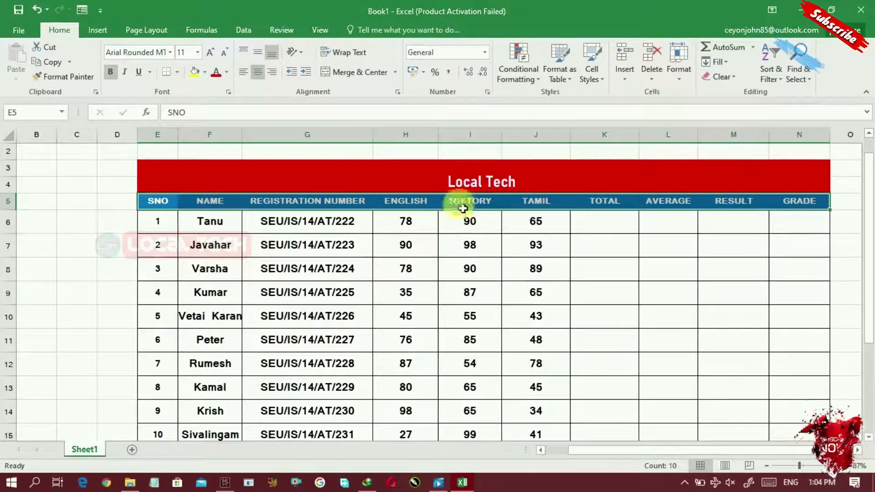
{"action": "left_click", "coordinate": [445, 252]}
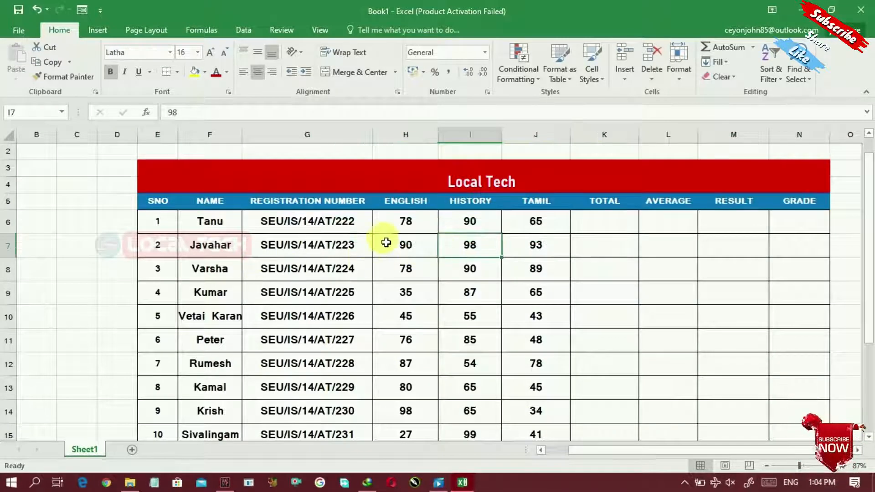
{"action": "left_click", "coordinate": [371, 184]}
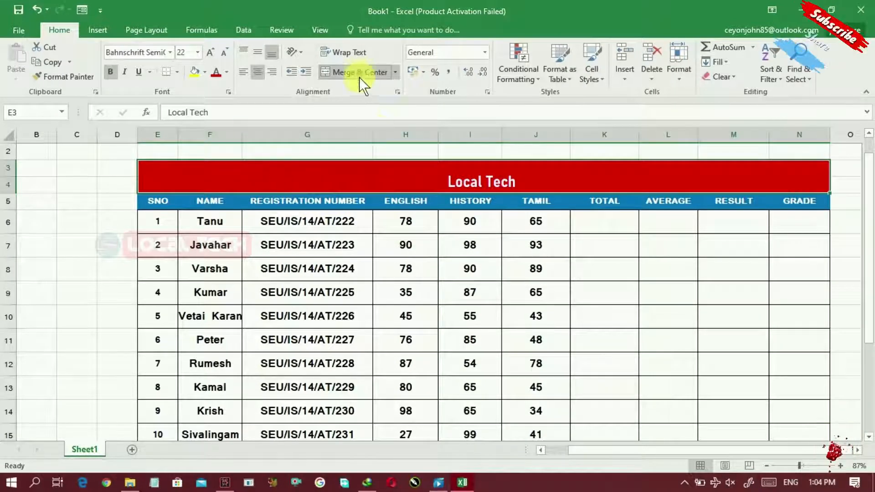
{"action": "left_click", "coordinate": [270, 201]}
{"action": "left_click_drag", "start_coordinate": [164, 198], "coordinate": [827, 203]}
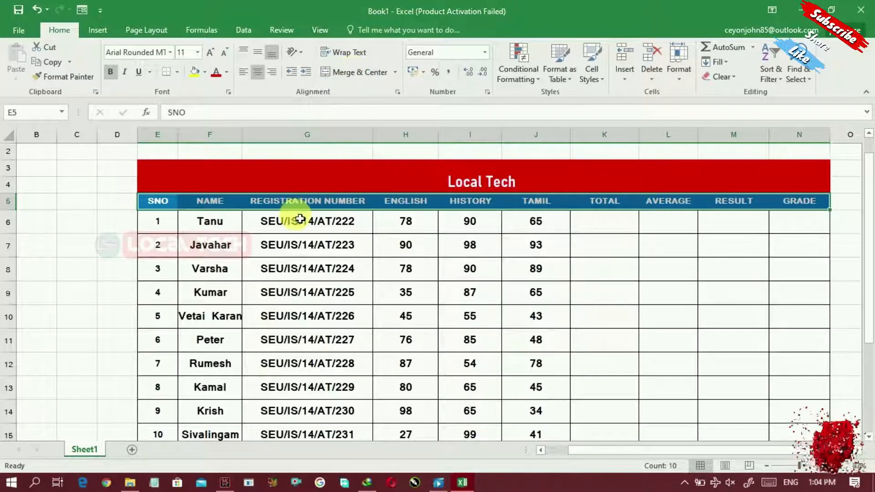
{"action": "left_click", "coordinate": [193, 171]}
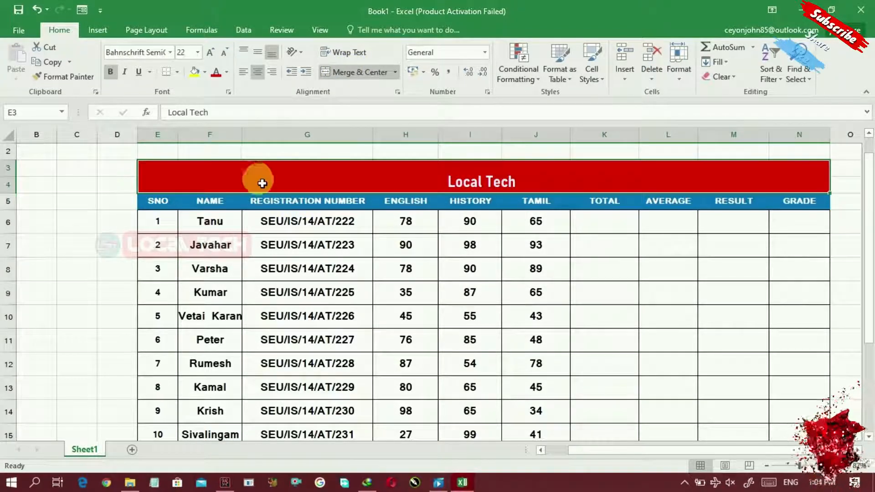